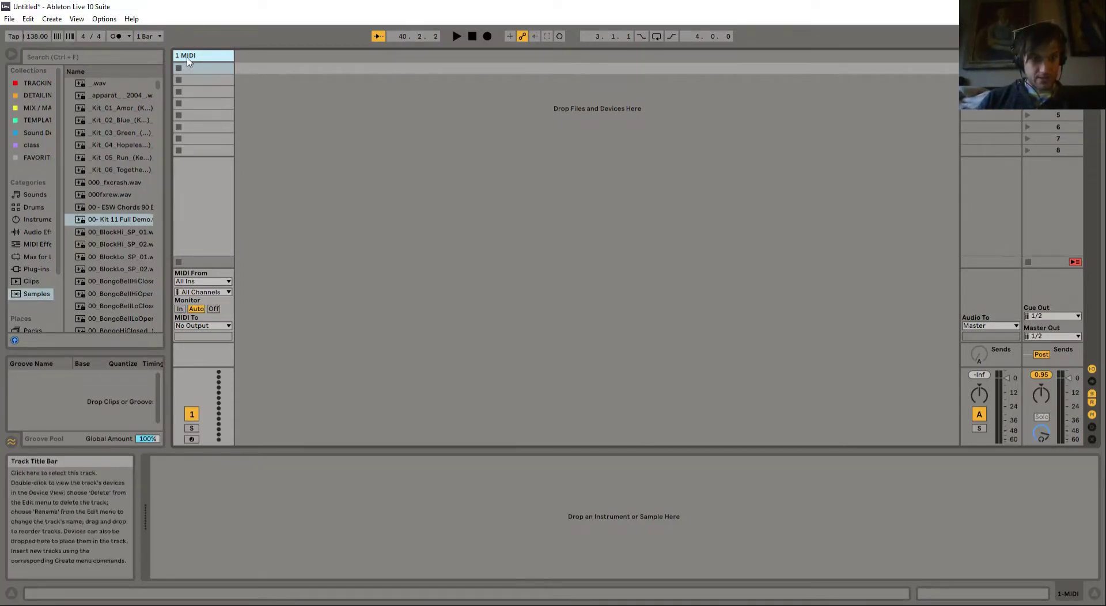
Insert a second MIDI track, 2 MIDI, beside the existing 1 MIDI track.
key("ctrl+shift+t")
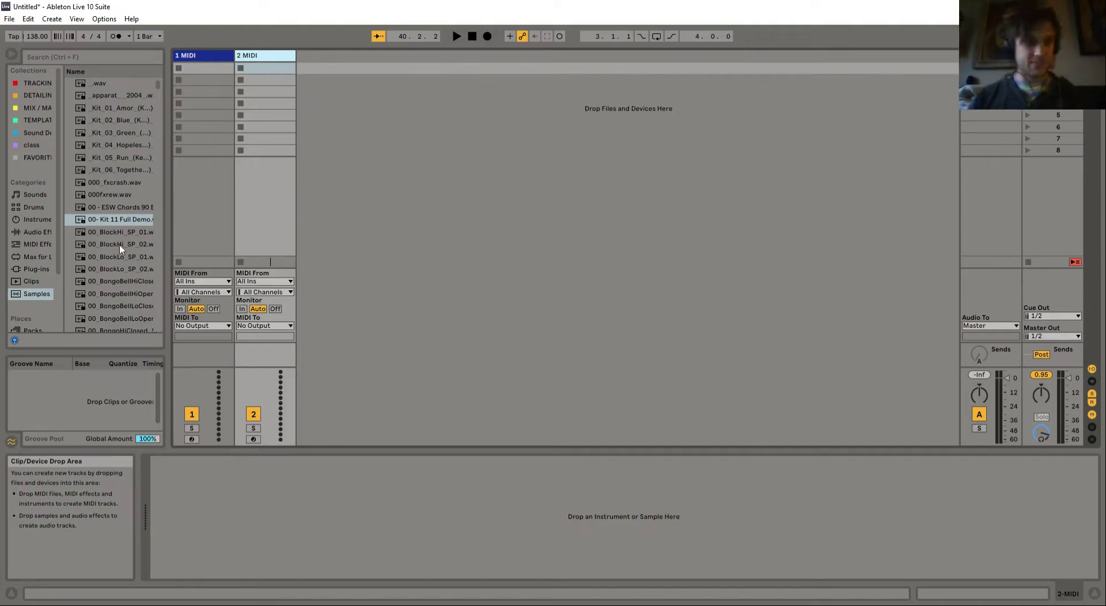
Load Cthulhu_x64 from the MIDI effects plug-ins onto track 1 and move its window aside.
left_click(27, 269)
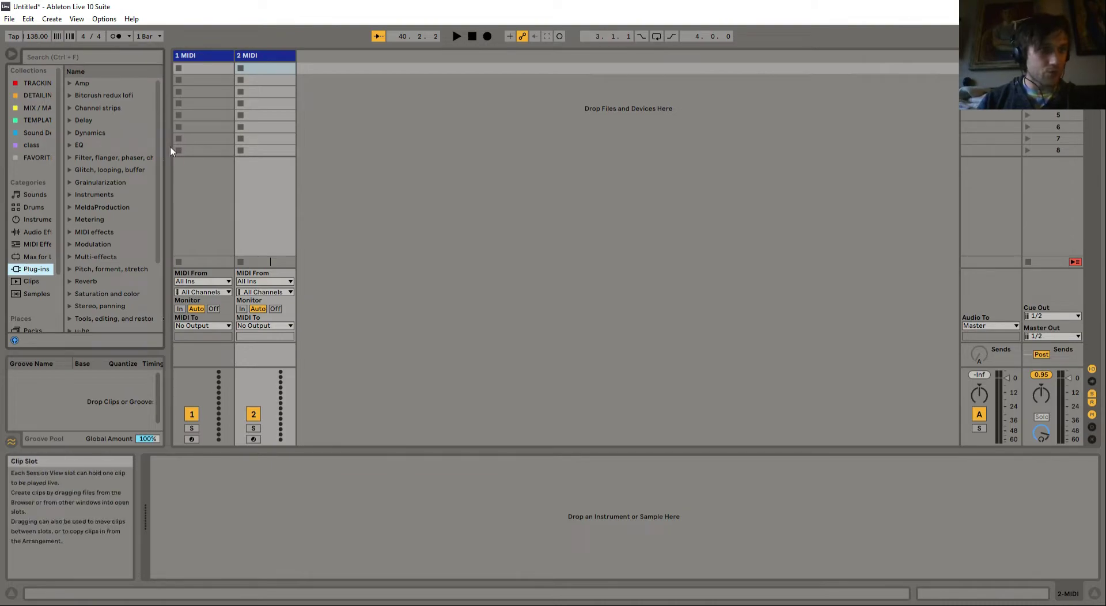
scroll(116, 216, "down", 2)
scroll(116, 215, "down", 1)
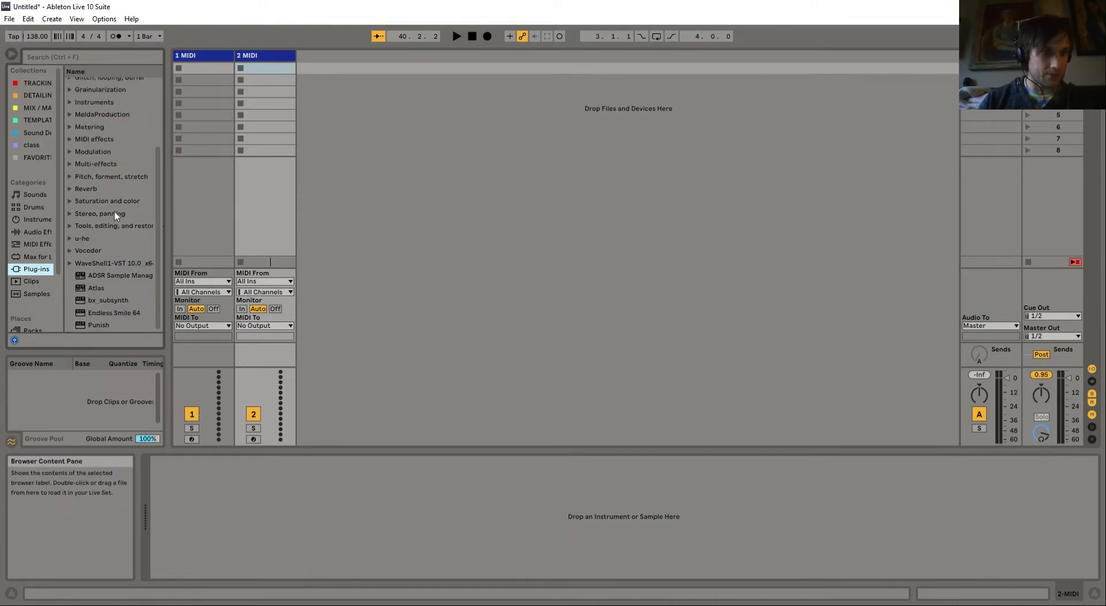
left_click(69, 140)
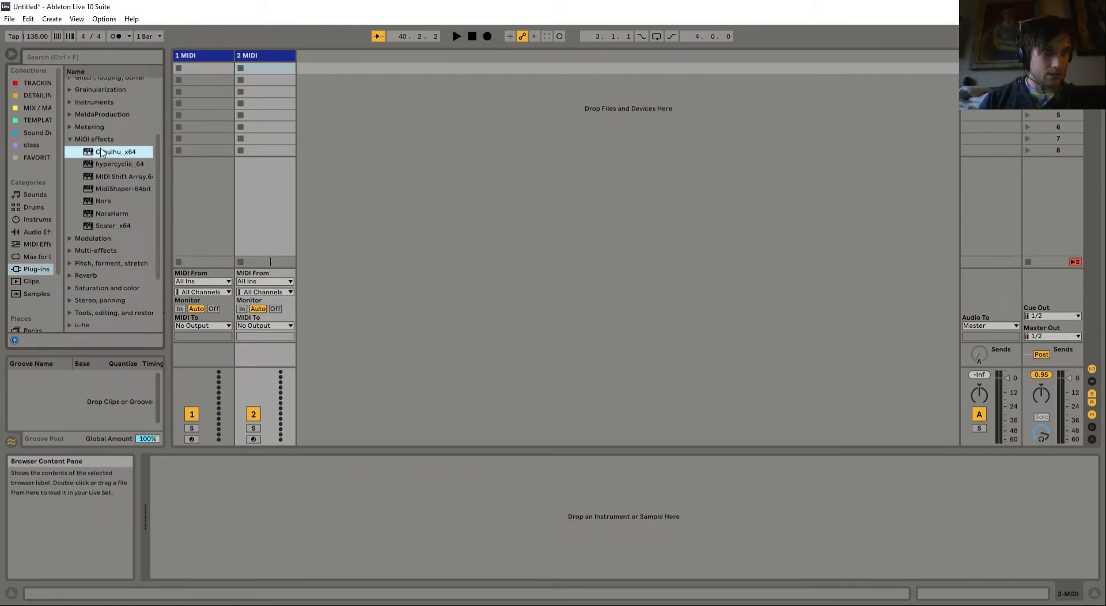
left_click_drag(233, 46, 216, 61)
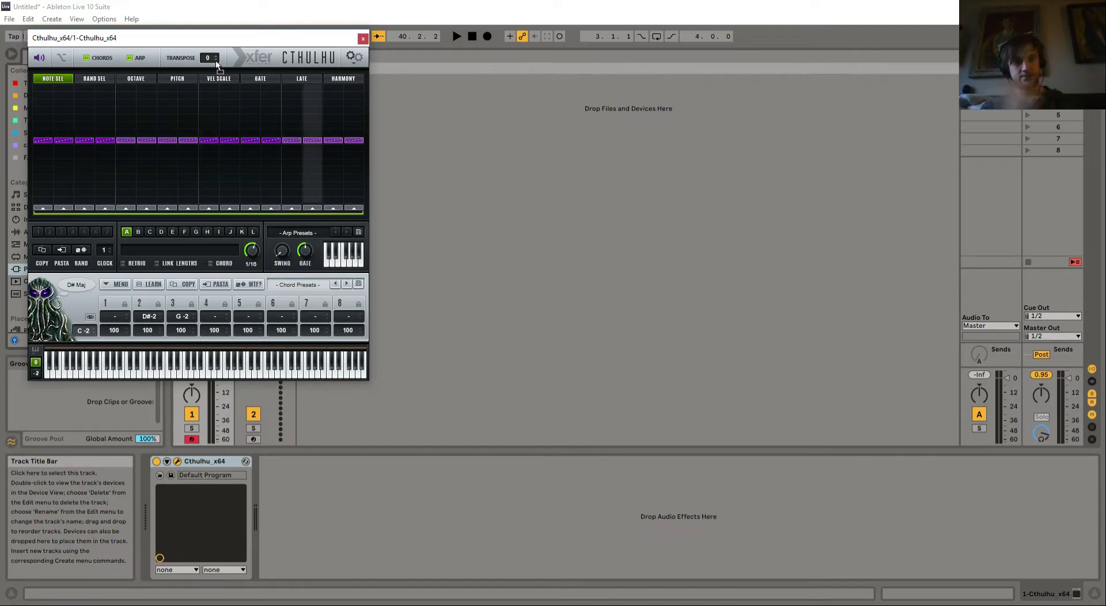
left_click_drag(300, 38, 838, 126)
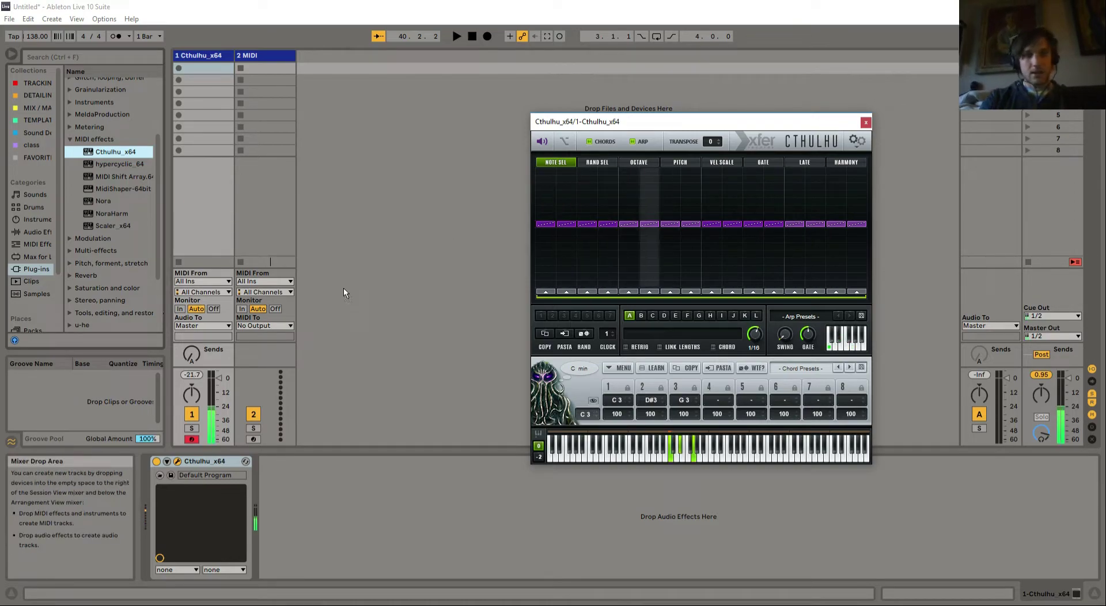
Mute Cthulhu's preview sound and load the Operator instrument onto the second MIDI track.
left_click(542, 142)
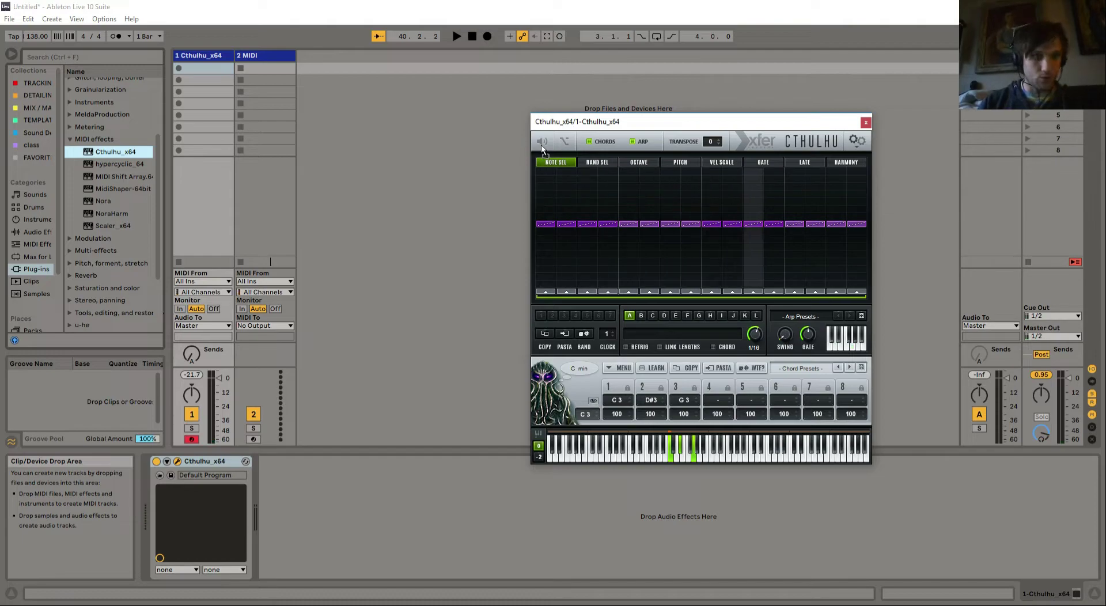
left_click(33, 220)
left_click_drag(103, 170, 265, 104)
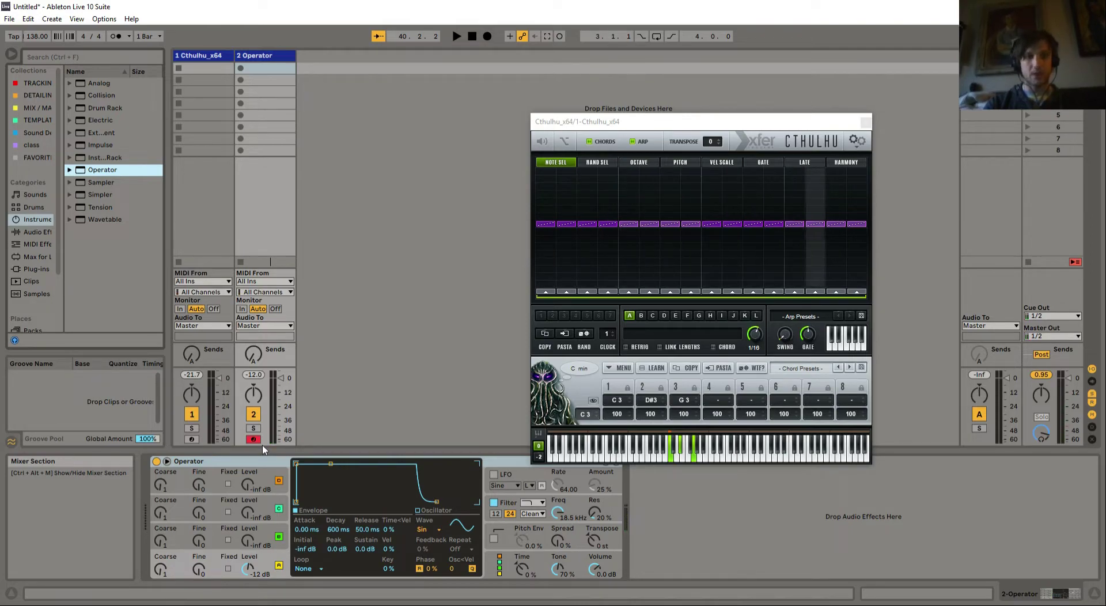
Set track 2's MIDI From to 1-Cthulhu x64, taking input after the Cthulhu x64 device.
left_click(242, 310)
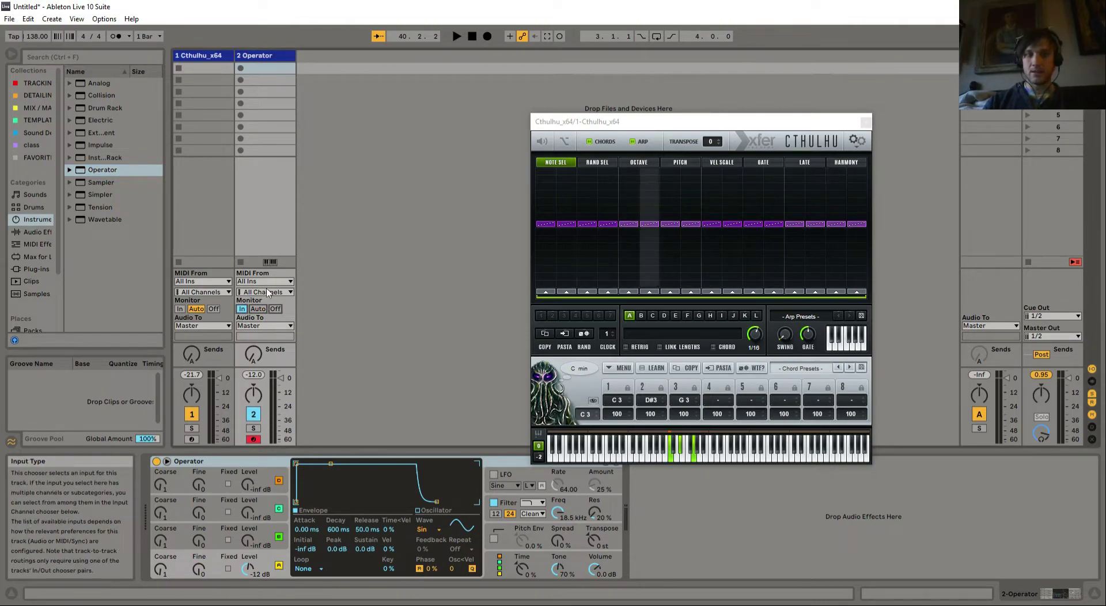
left_click(257, 308)
left_click(253, 281)
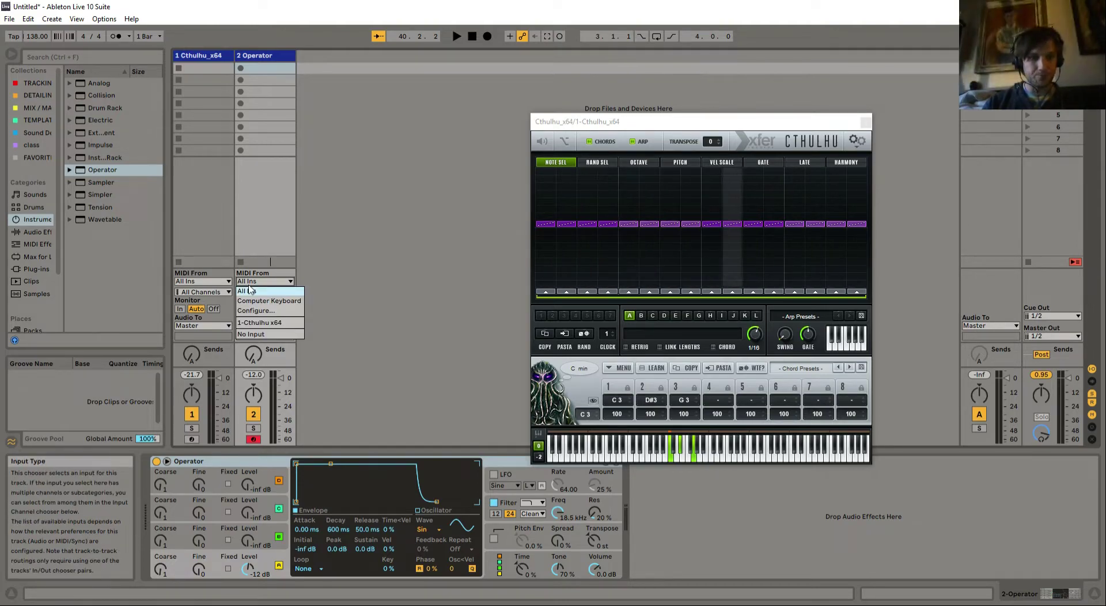
left_click(258, 323)
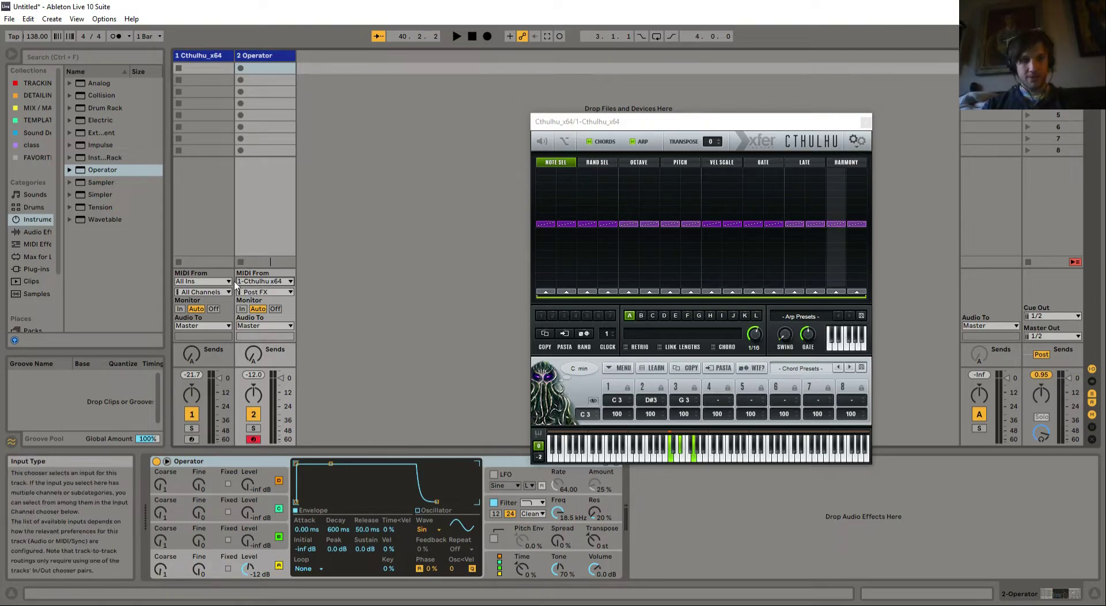
left_click(262, 292)
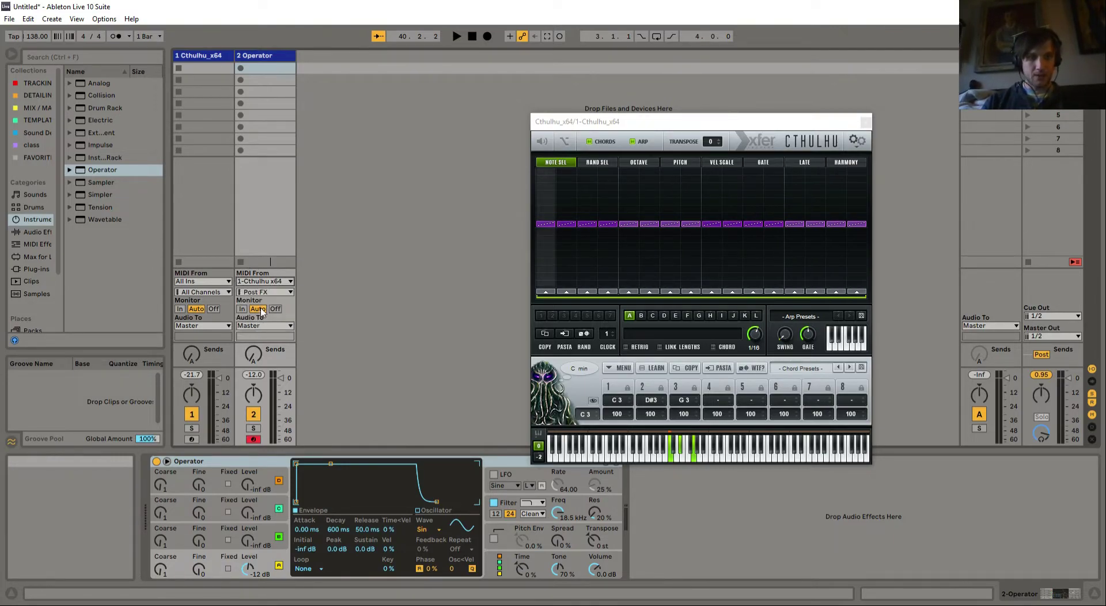
left_click(261, 295)
left_click(261, 293)
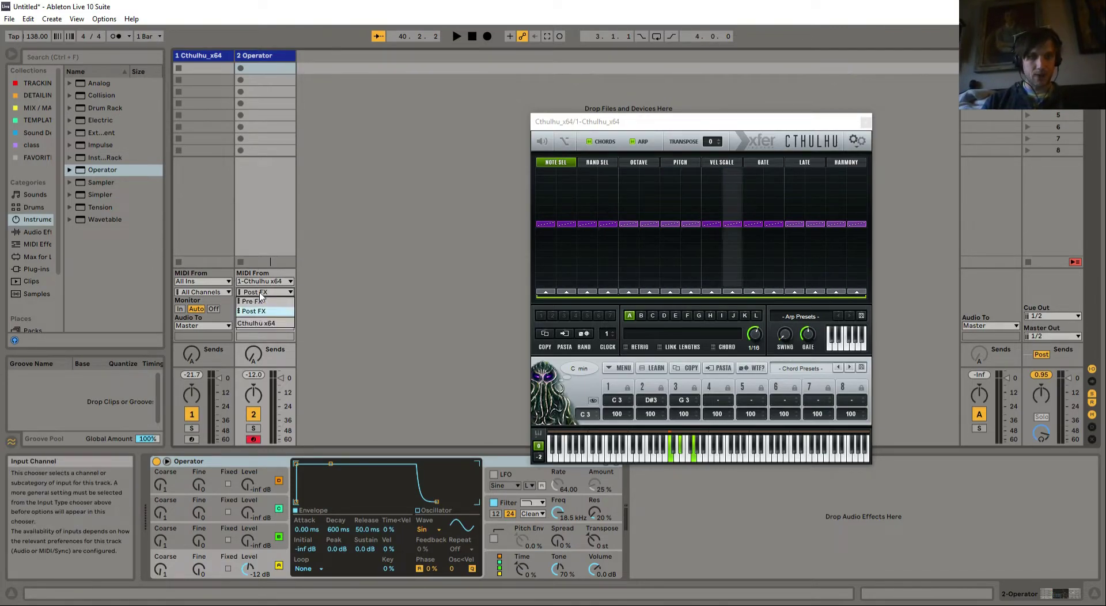
left_click(250, 324)
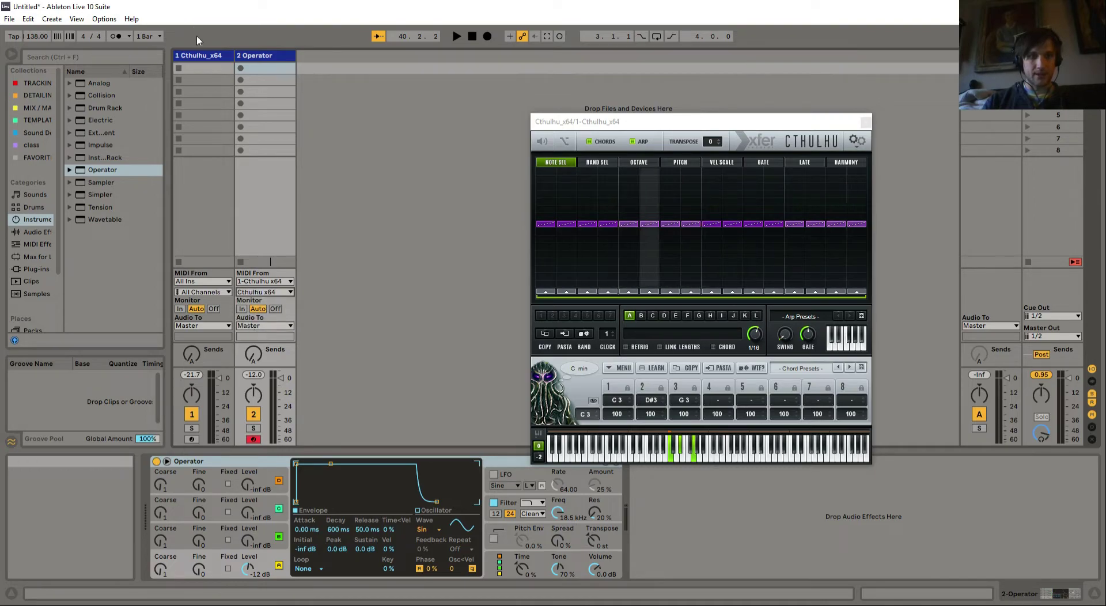
left_click(202, 55)
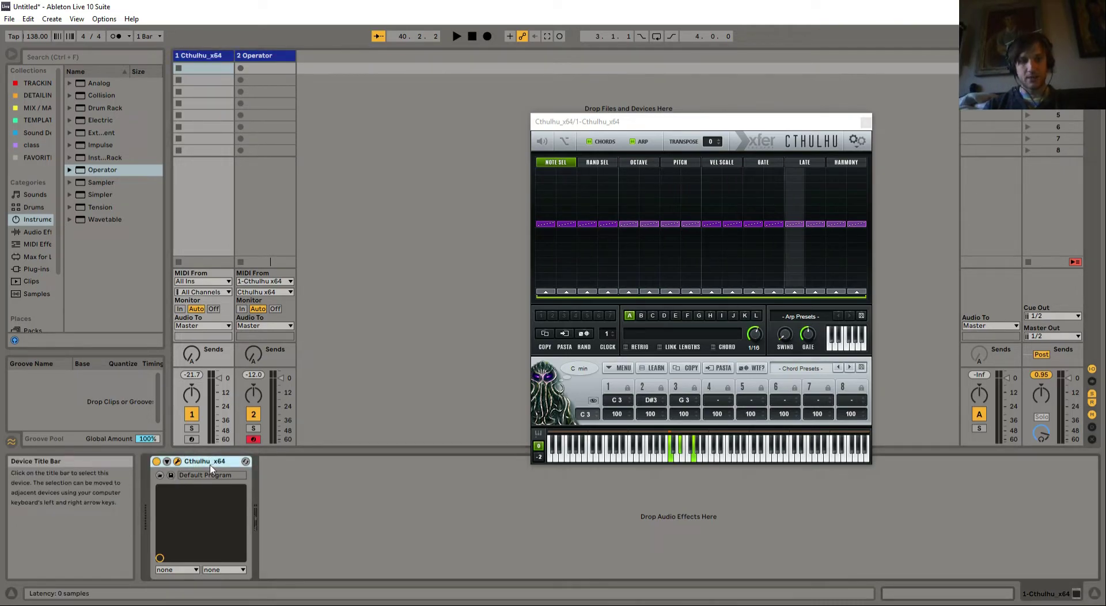
Arm the Cthulhu track and set the Operator track's monitoring to In.
left_click(192, 440)
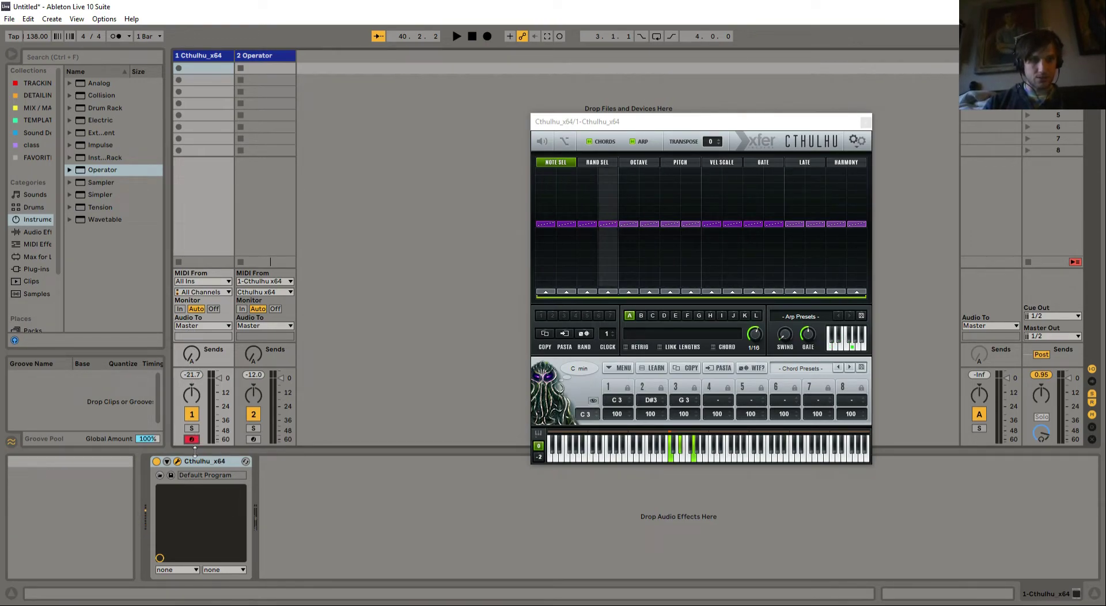
left_click(563, 296)
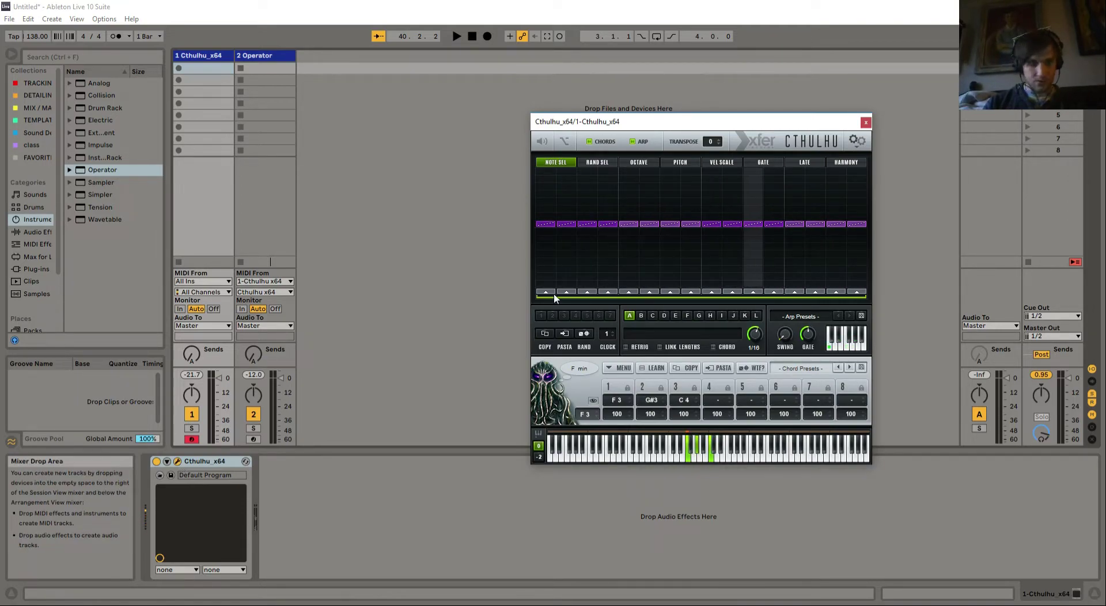
left_click(242, 309)
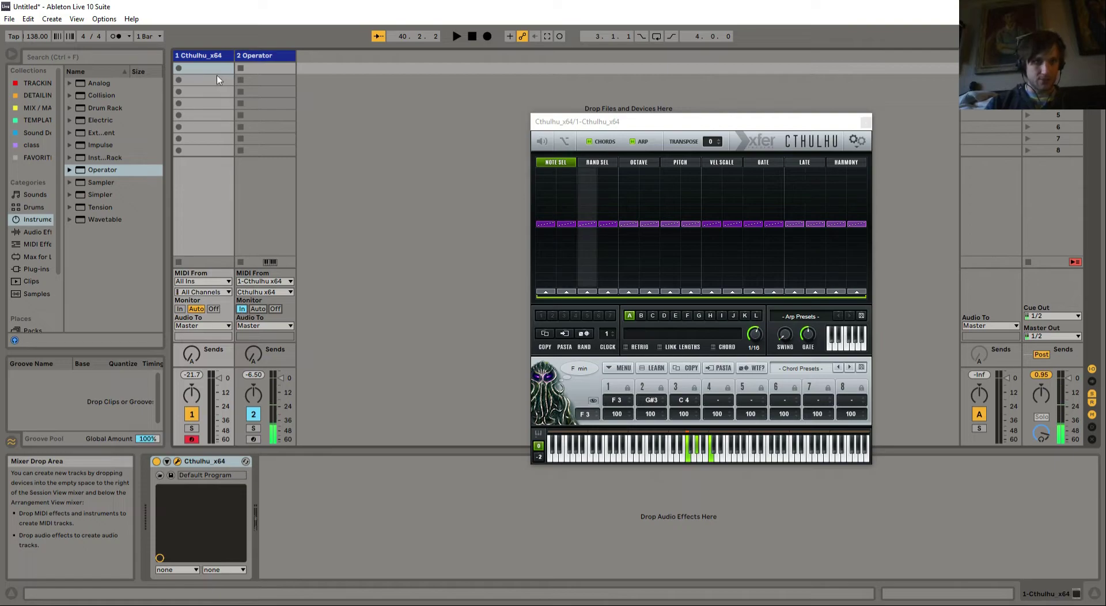
Turn up Operator's oscillator B and C levels, bringing oscillator B to -17 dB.
left_click(260, 55)
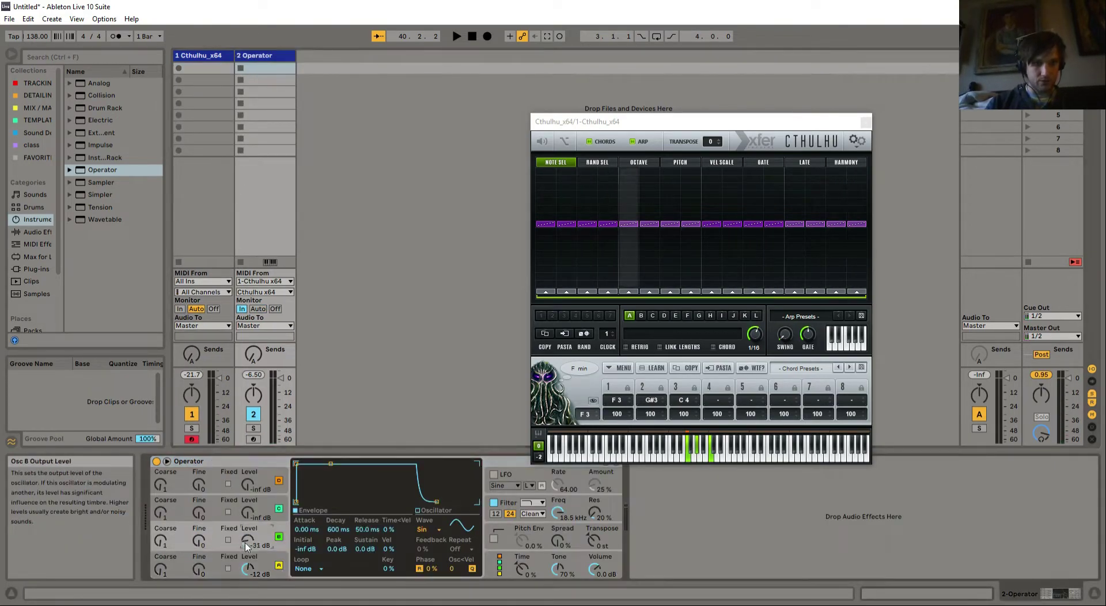
left_click_drag(249, 522, 251, 507)
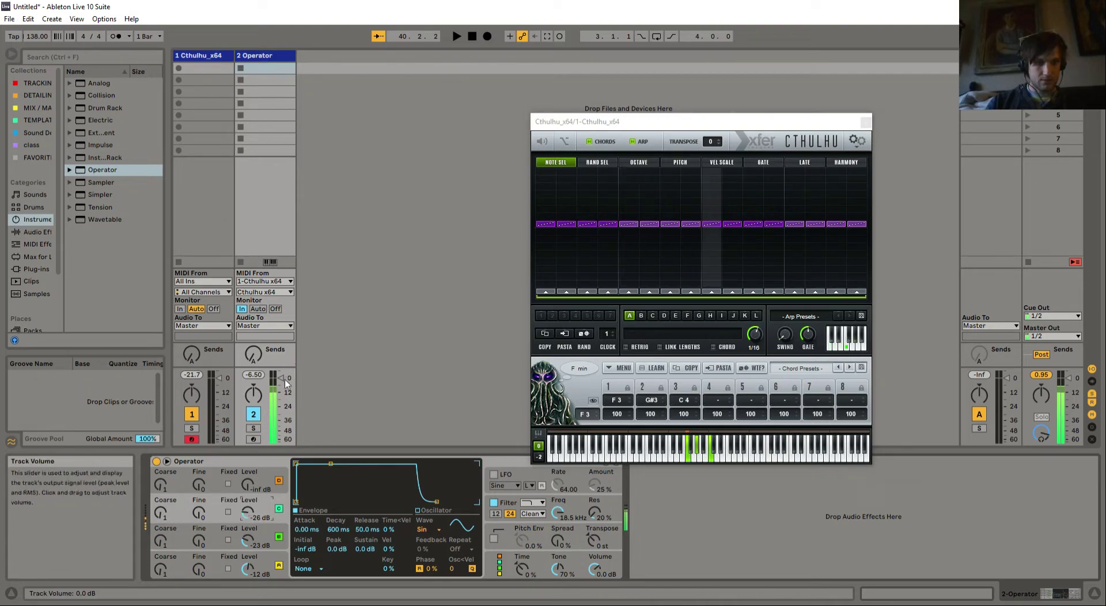
left_click_drag(285, 380, 284, 383)
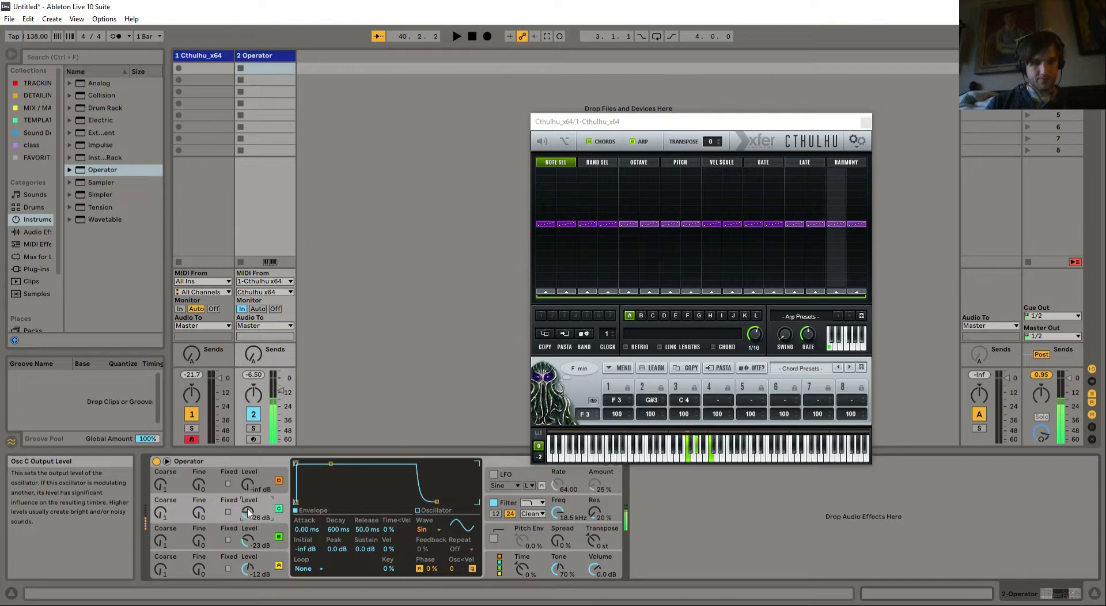
left_click(194, 67)
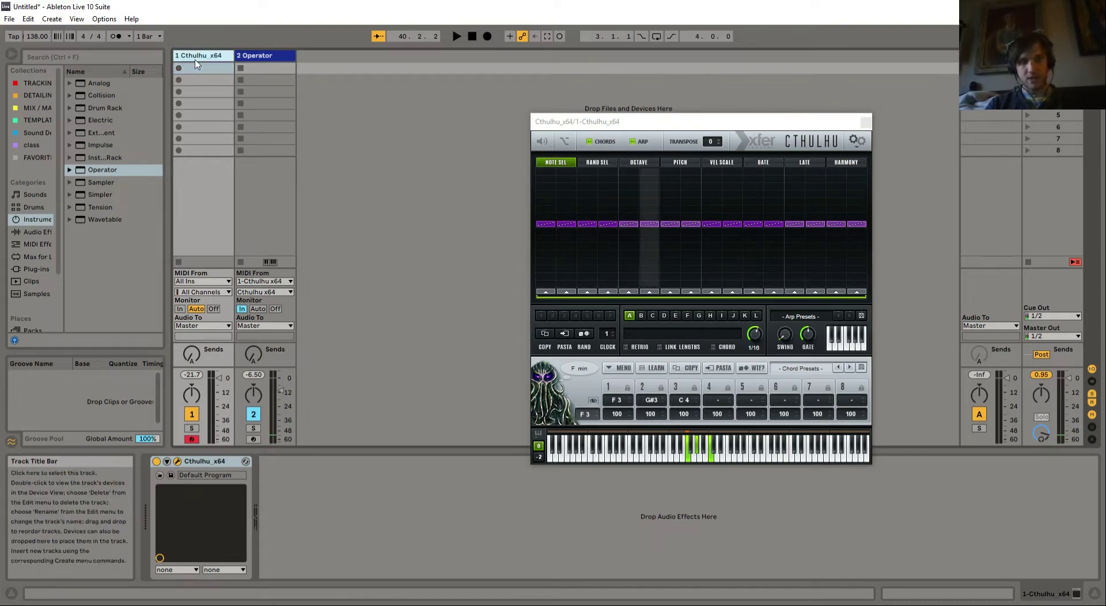
left_click(267, 56)
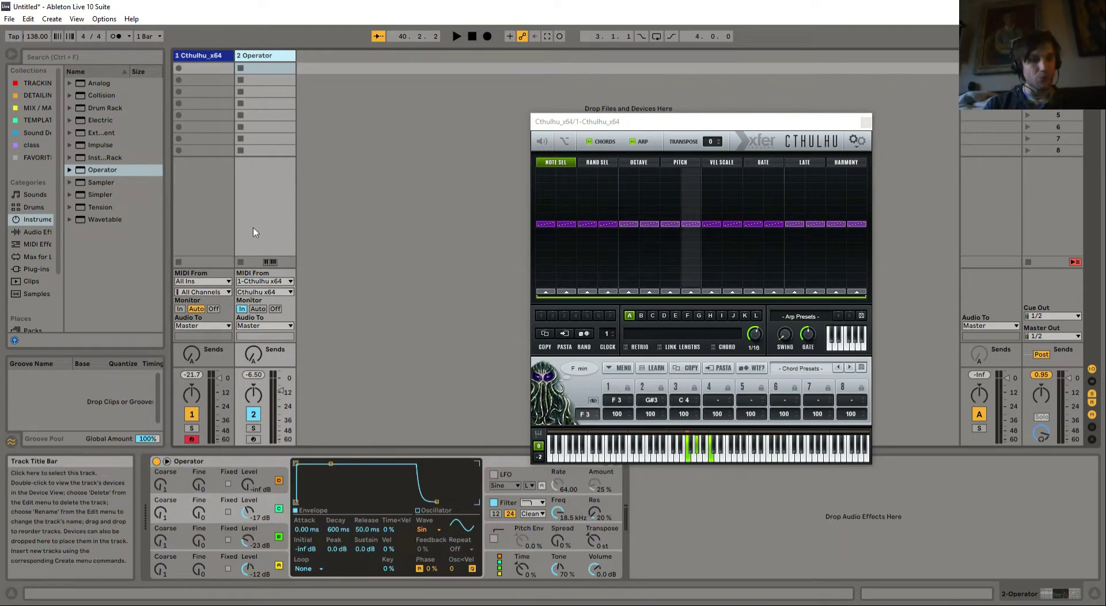
Redraw Cthulhu's NOTE SEL arp steps and reselect 1-Cthulhu x64 as track 2's MIDI input.
mouse_move(566, 252)
left_mouse_down()
mouse_move(671, 218)
mouse_move(812, 225)
left_mouse_up()
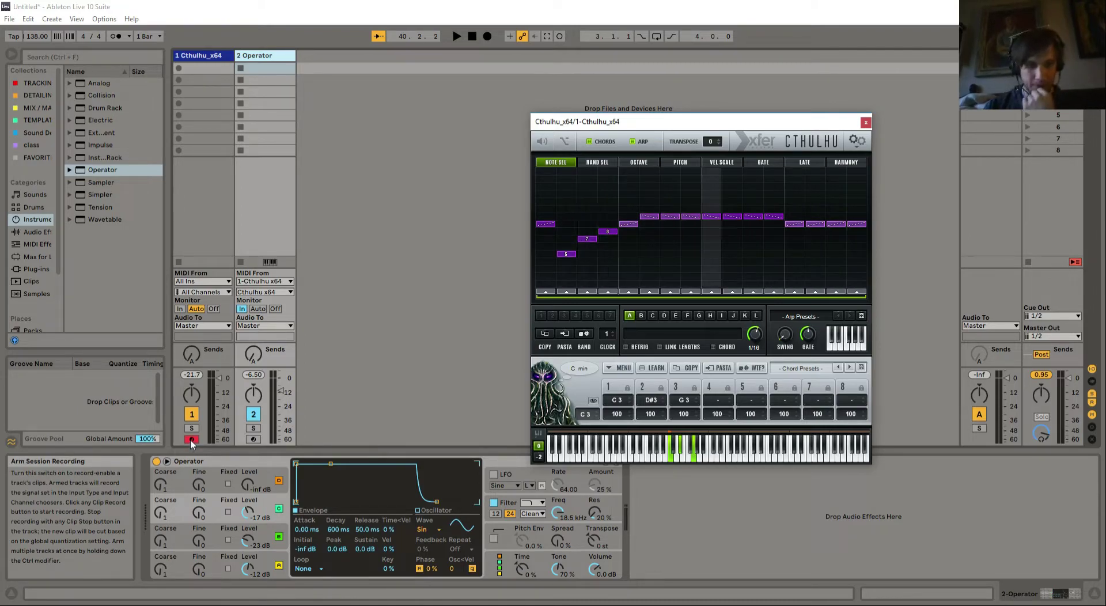
left_click(264, 193)
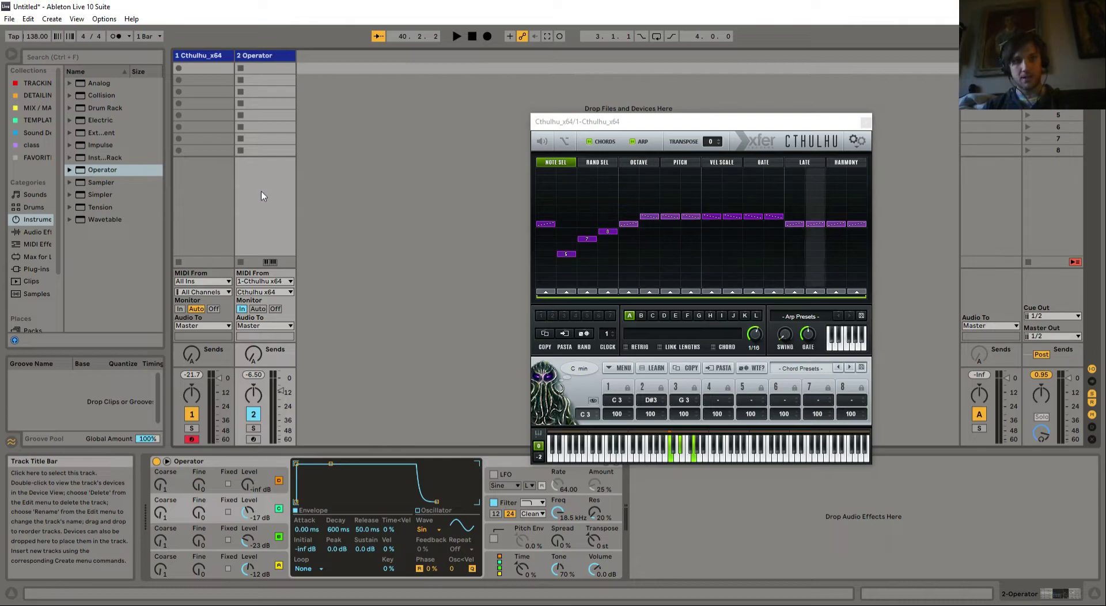
left_click(258, 282)
left_click(259, 323)
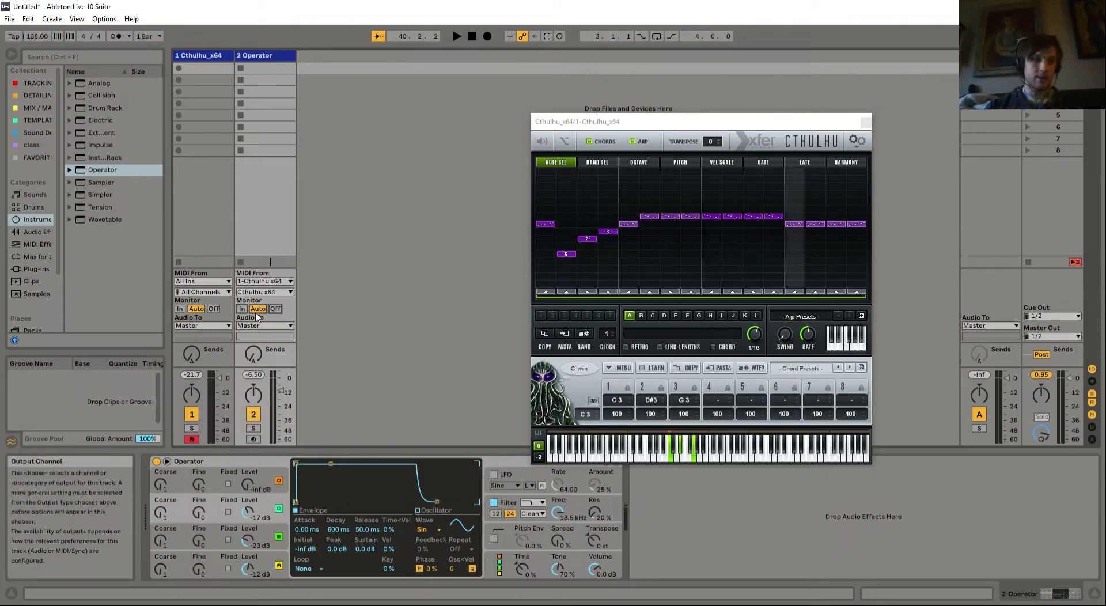
Toggle the Operator track's Arm and Monitor In settings on, then back off.
left_click(254, 440)
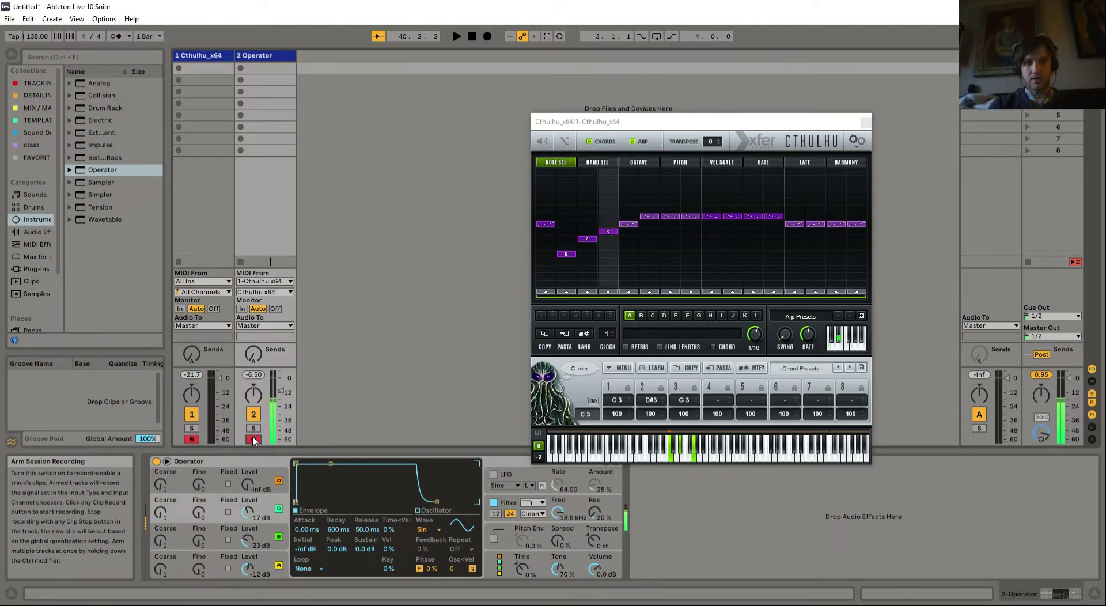
left_click(241, 310)
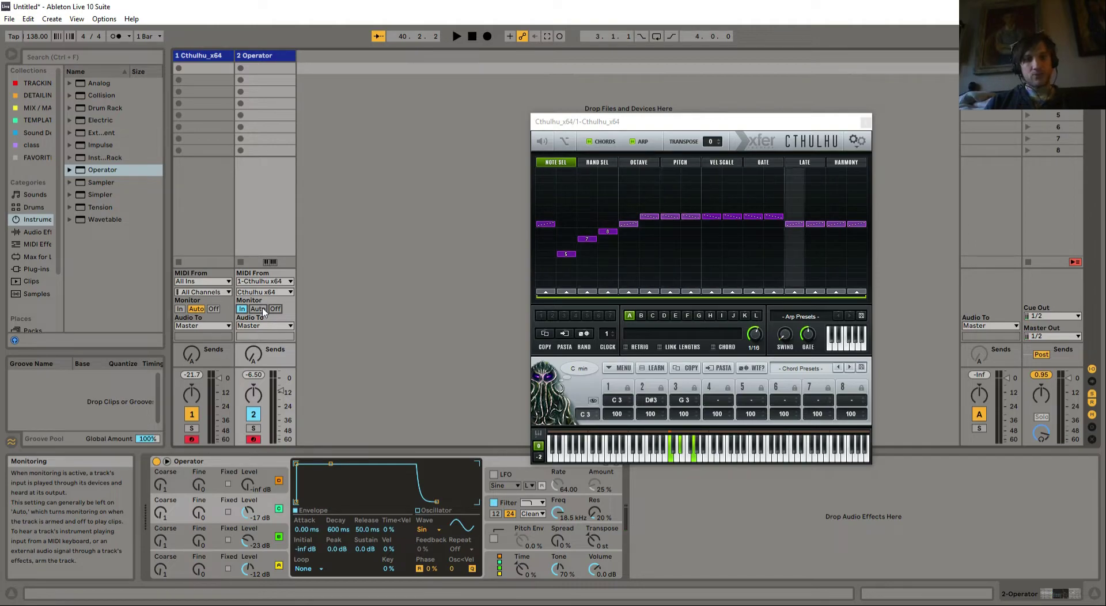
left_click(258, 309)
left_click(253, 440)
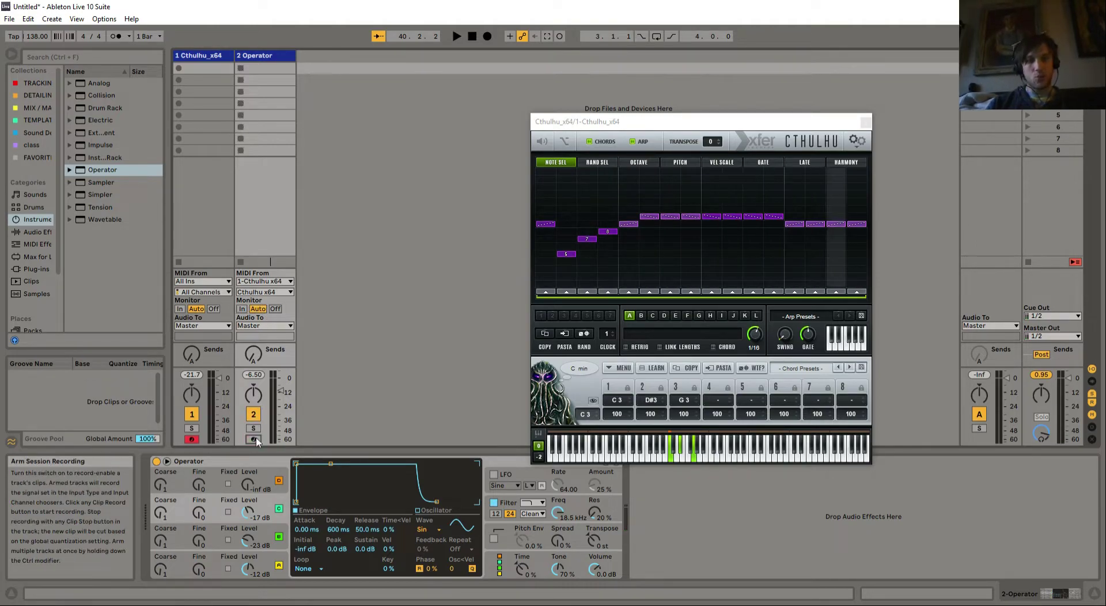
Re-arm the Operator track to record Cthulhu's chords into clip 2-Operator 1.
left_click(254, 439)
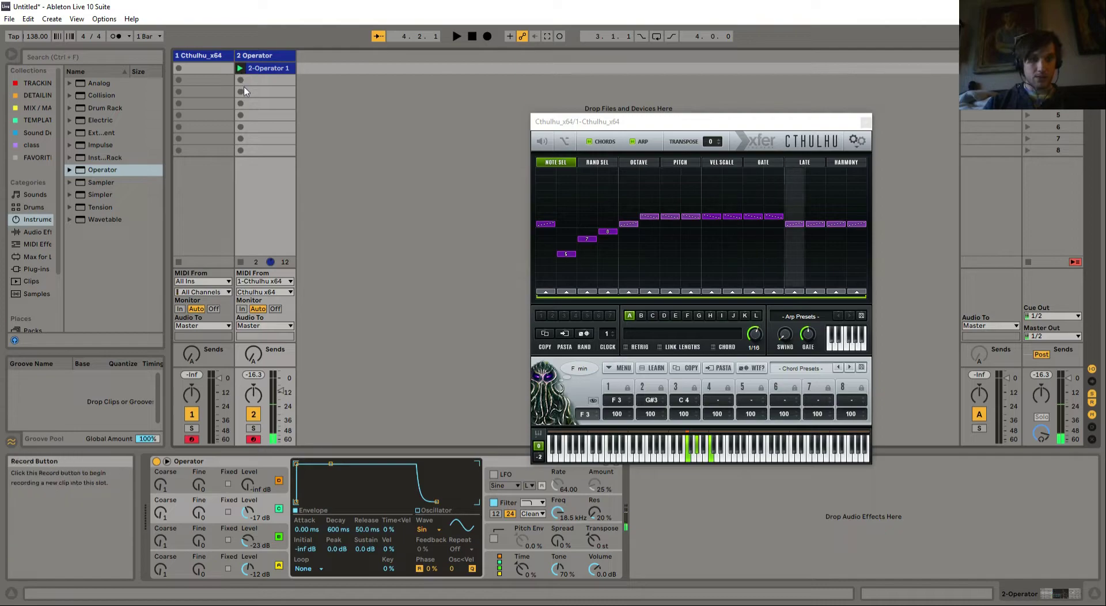
End the 2-Operator 1 recording, play it back as a 3-bar loop, and disarm the track.
left_click(241, 69)
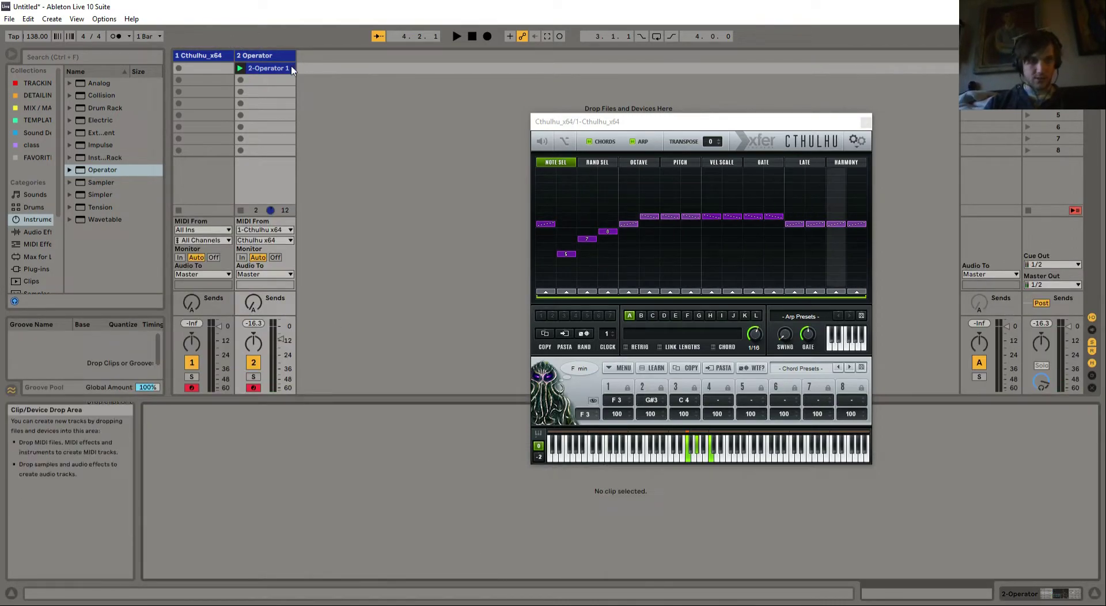
left_click(269, 68)
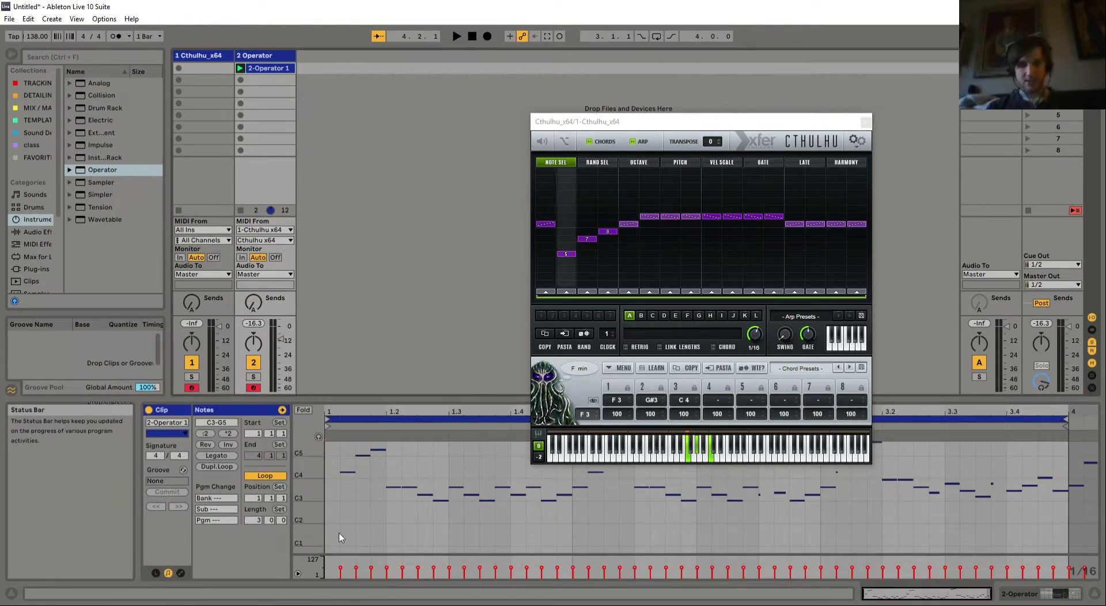
left_click(241, 68)
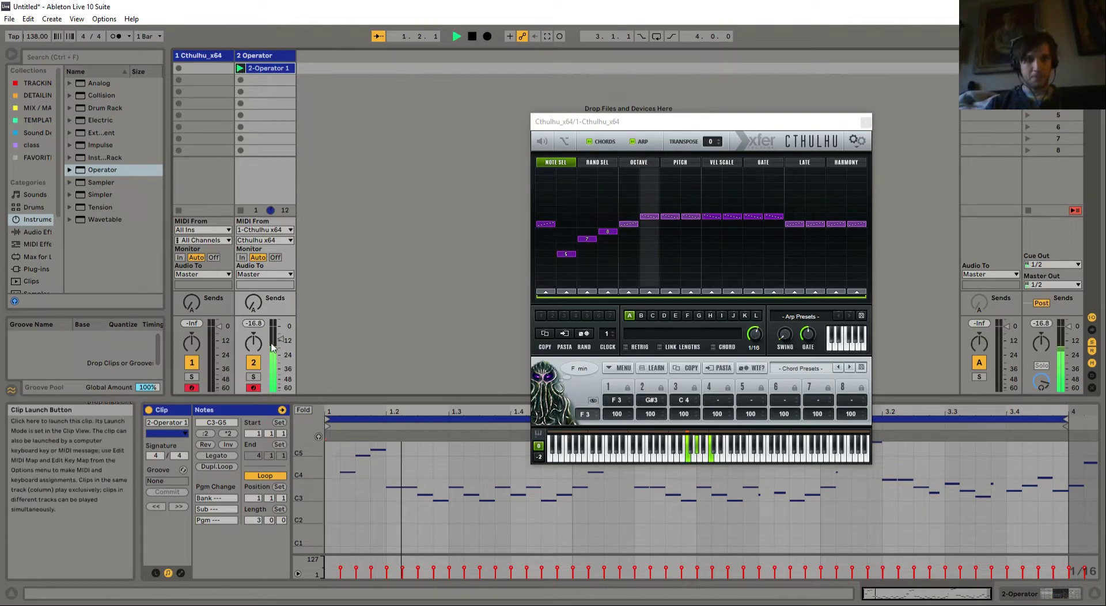
left_click(254, 388)
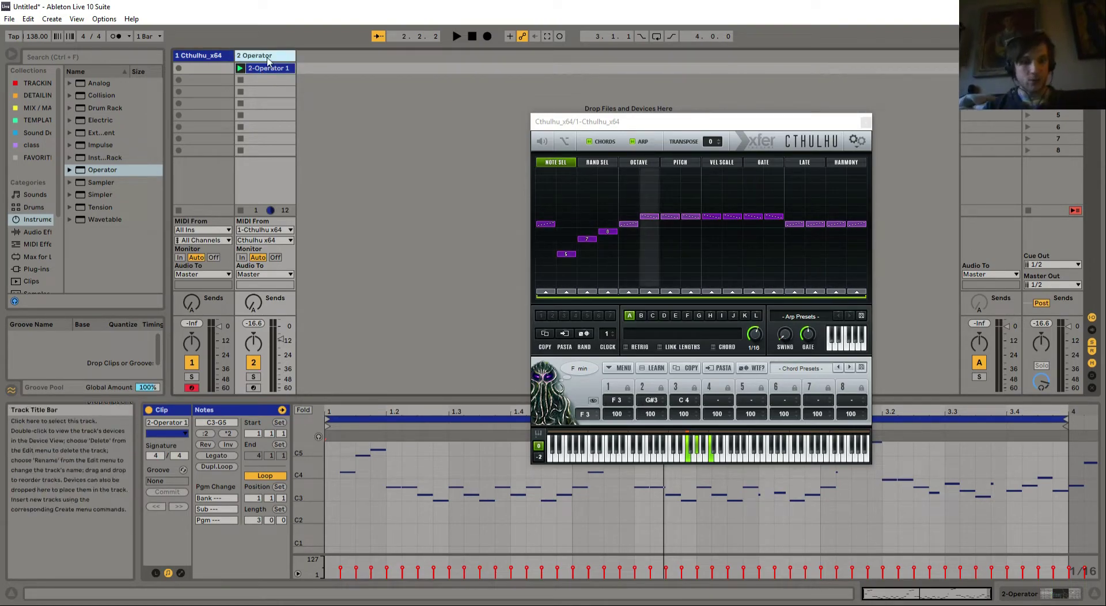
Add a third MIDI track, lower the later arp steps, and record clip 2-Operator 2.
key("ctrl+shift+t")
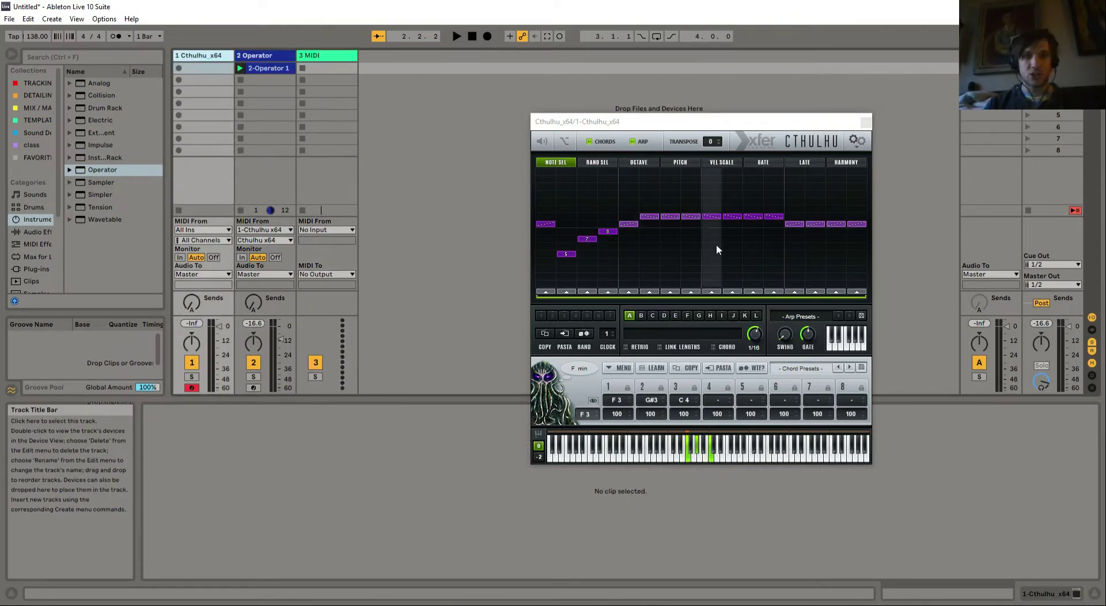
mouse_move(717, 244)
left_mouse_down()
mouse_move(878, 258)
mouse_move(659, 255)
left_mouse_up()
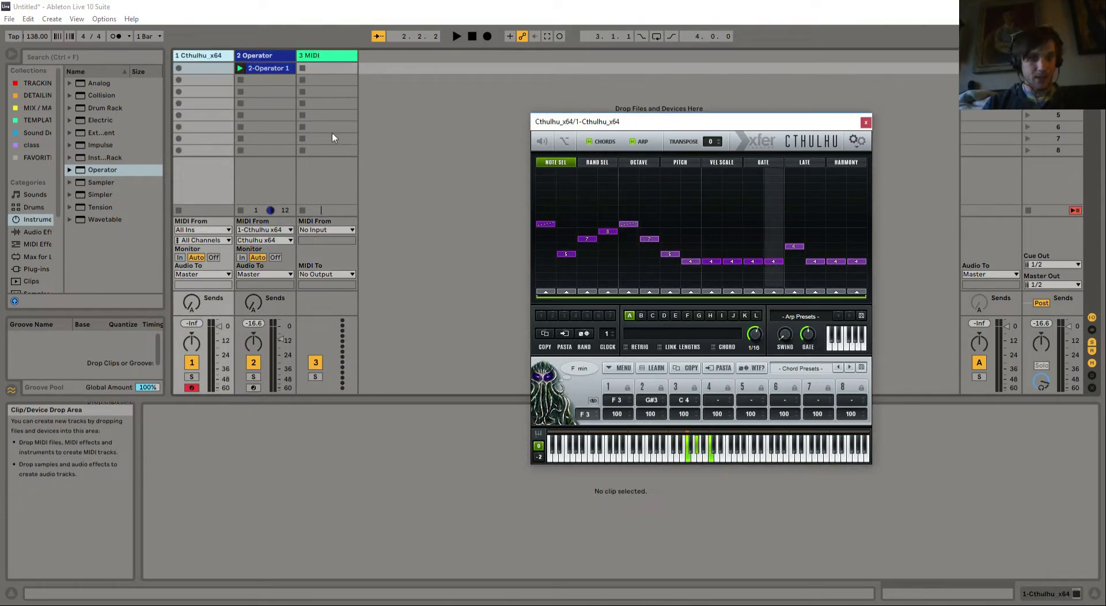
left_click(254, 387)
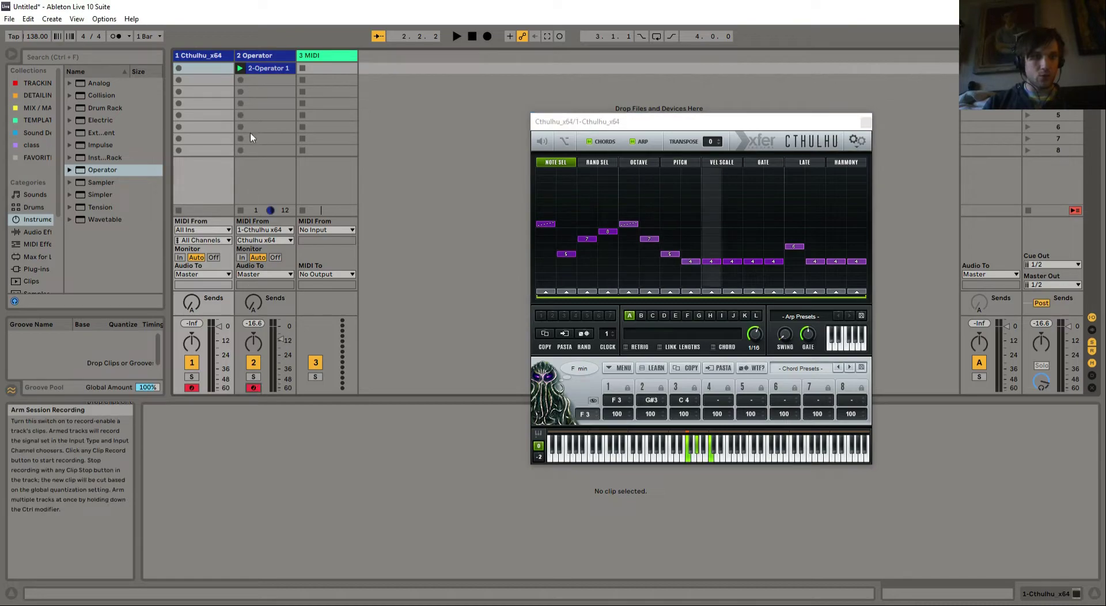
left_click(241, 81)
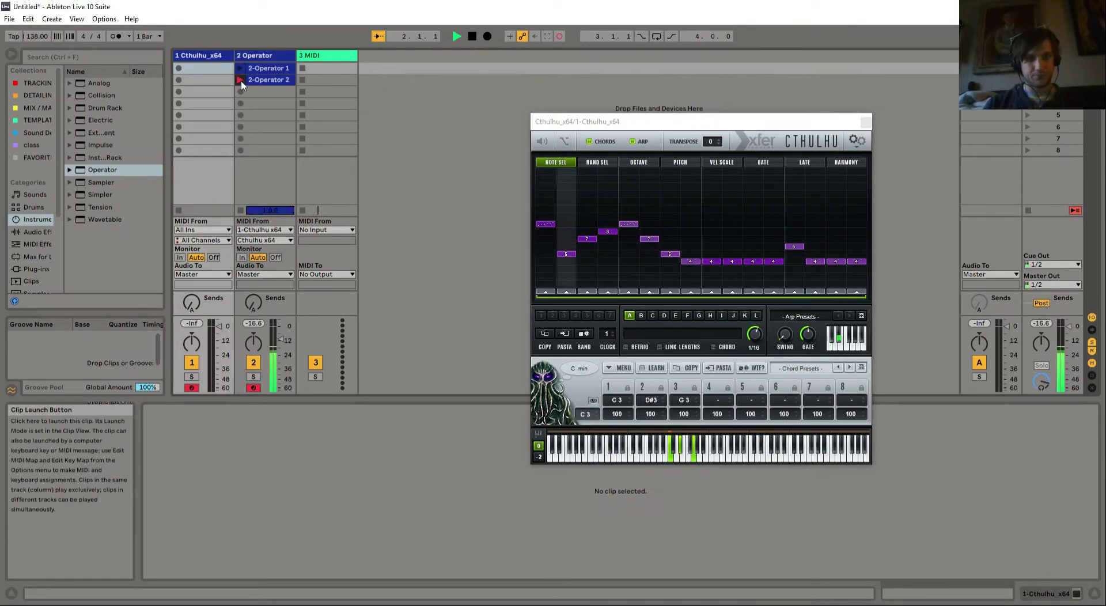
left_click(240, 211)
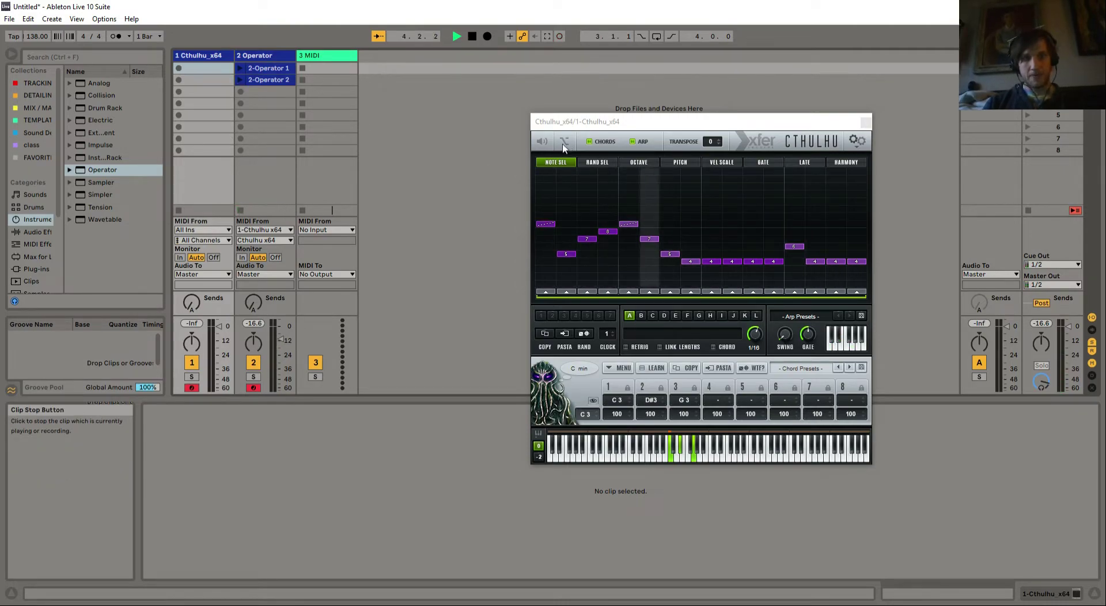
Turn Cthulhu's ARP off, record plain chords into 2-Operator 3, and create an empty Cthulhu clip.
left_click(633, 142)
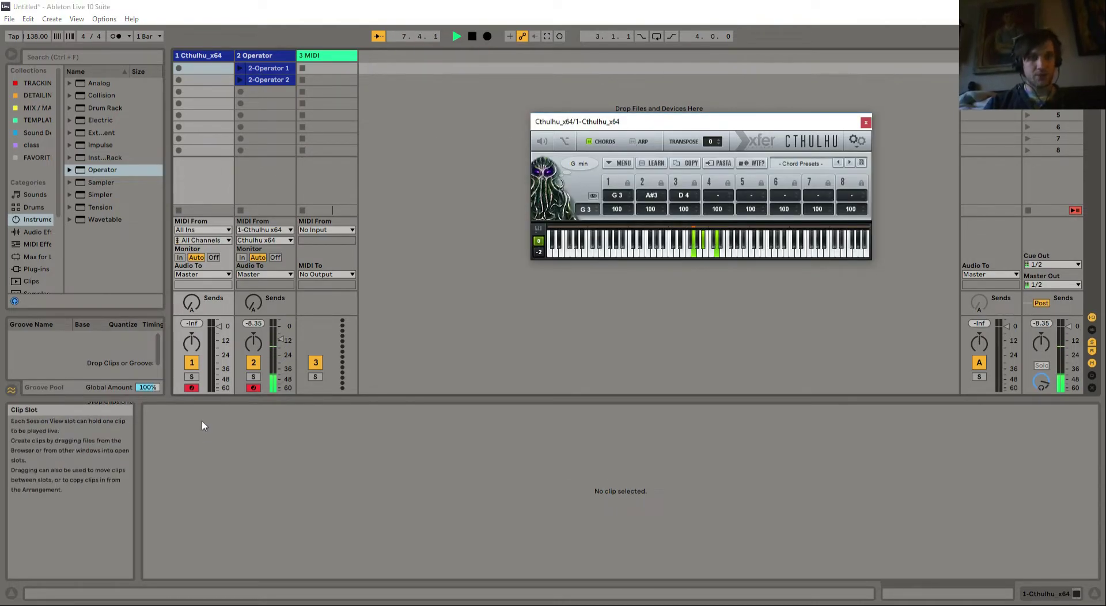
left_click(241, 92)
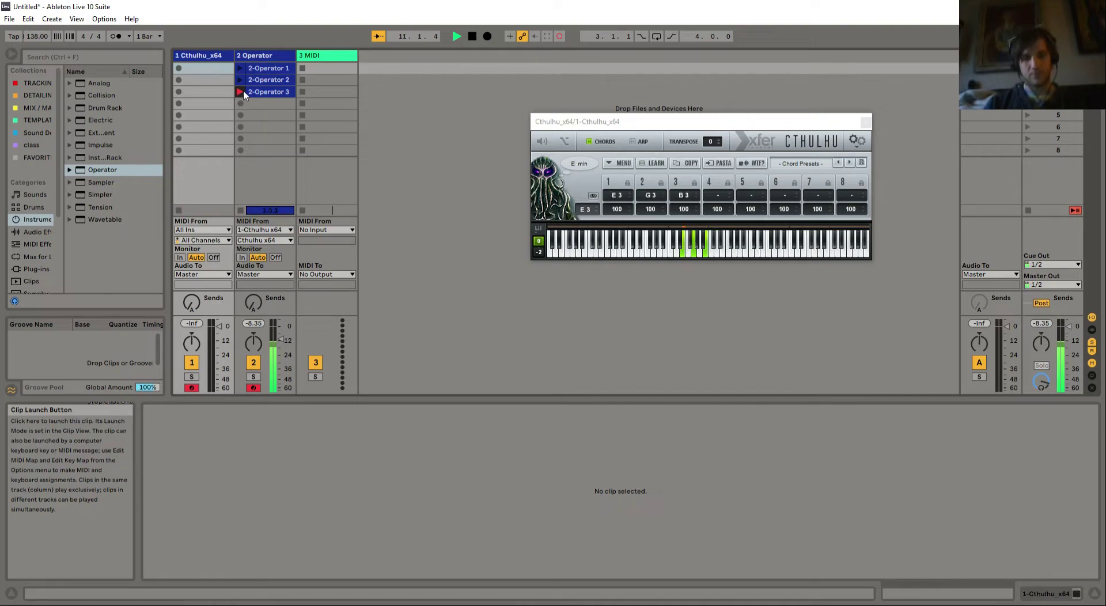
left_click(241, 210)
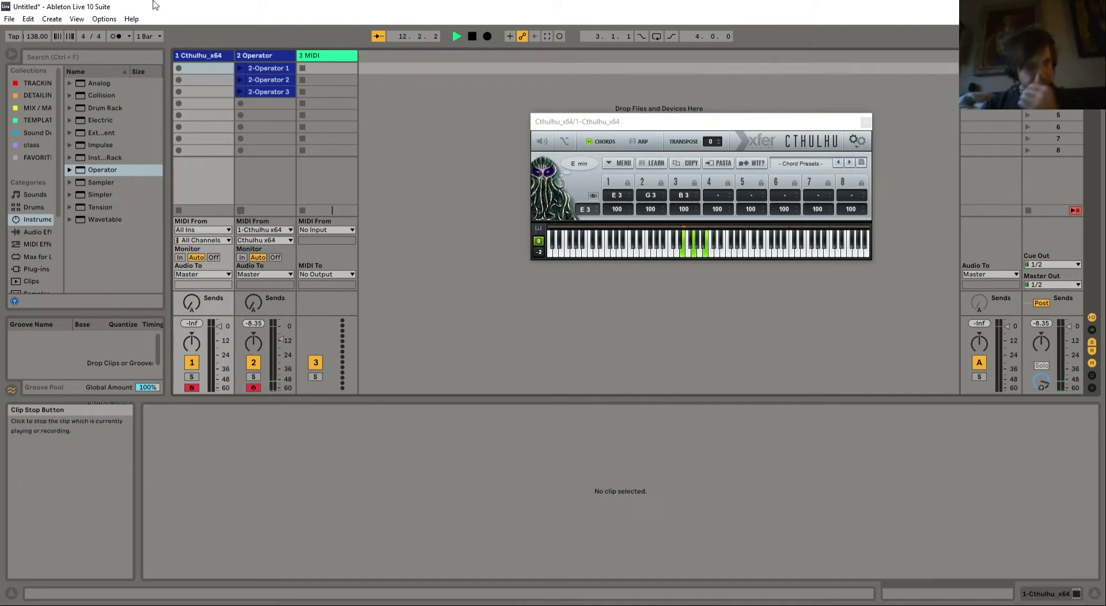
double_click(197, 72)
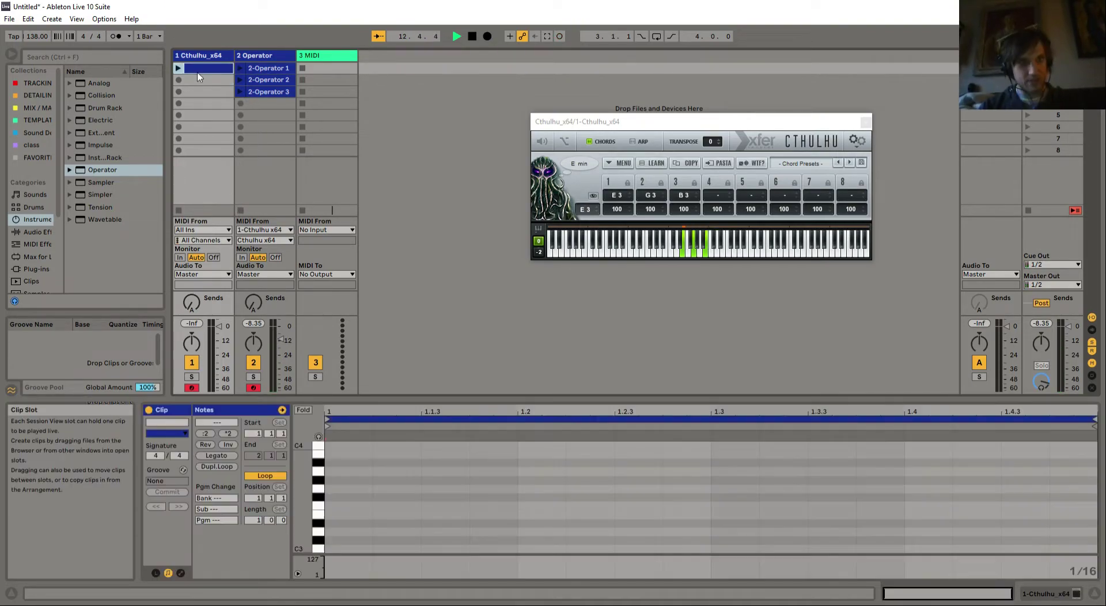
Add an A3 note, duplicate it one step lower on each beat, and launch the Cthulhu clip.
double_click(335, 497)
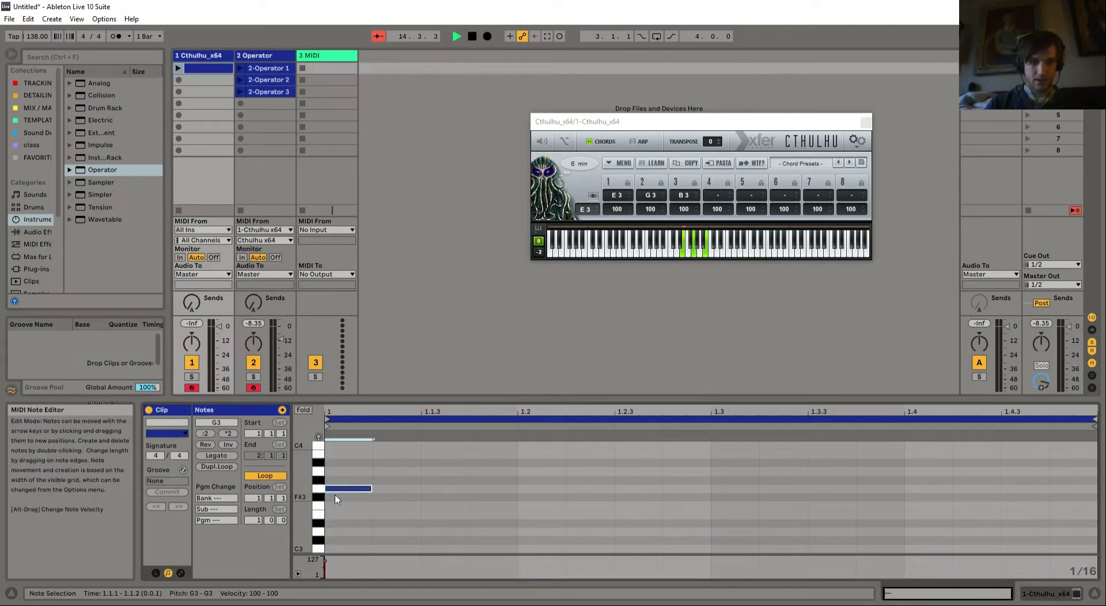
key("Up")
key("Up")
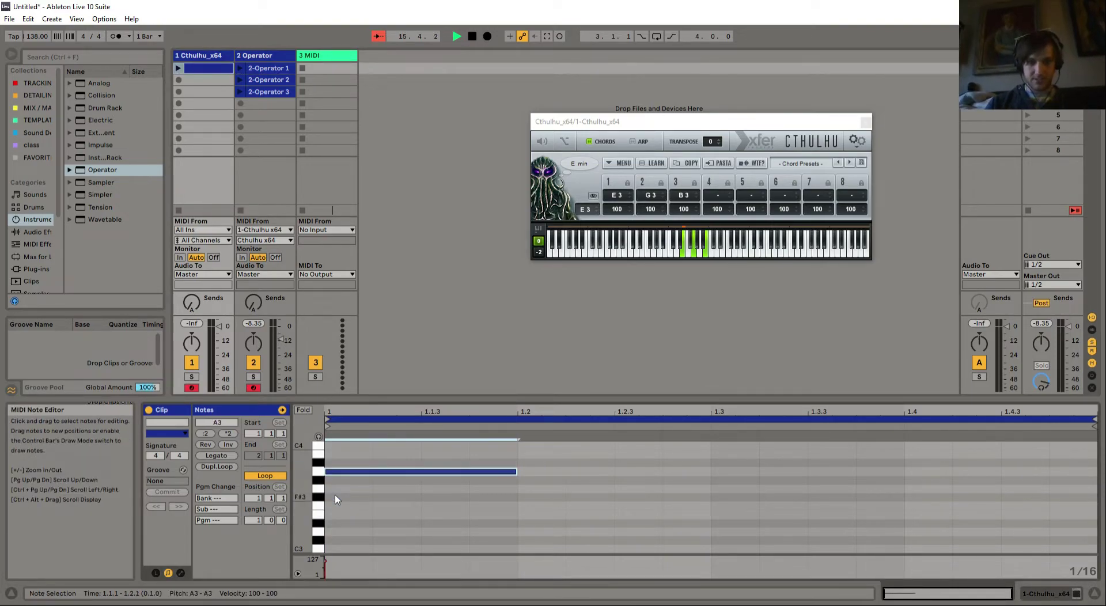
key("ctrl+d")
key("ctrl+d")
key("Down")
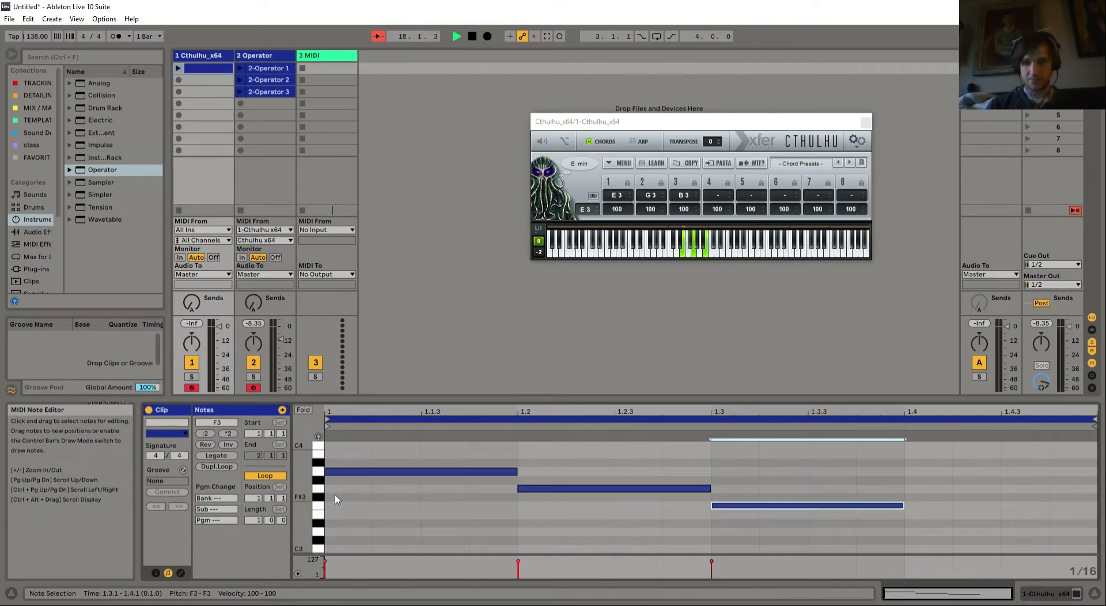
key("ctrl+d")
key("Down")
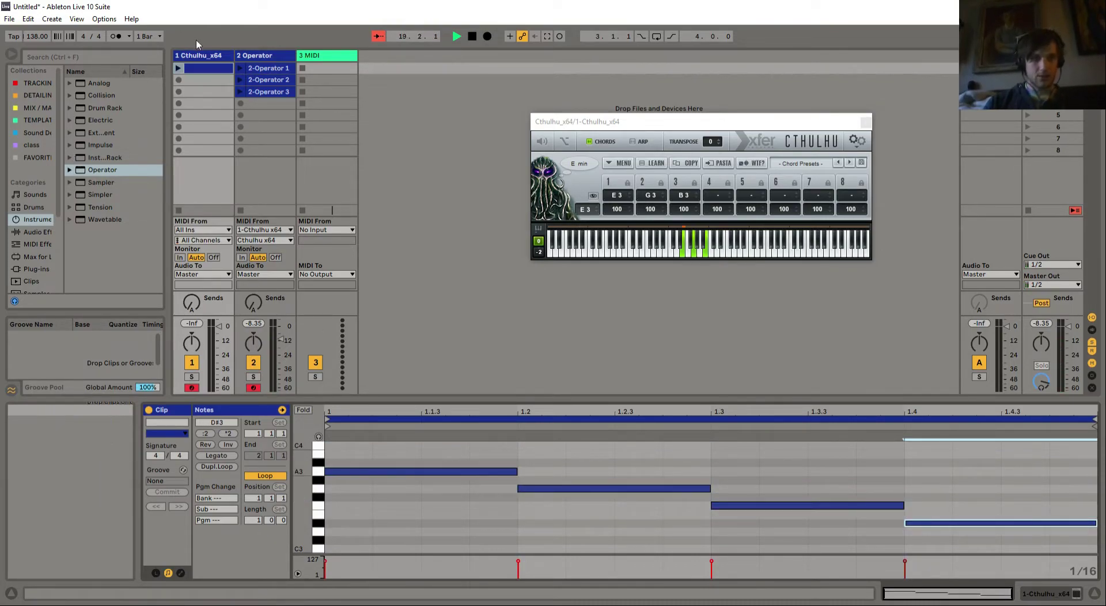
left_click(180, 69)
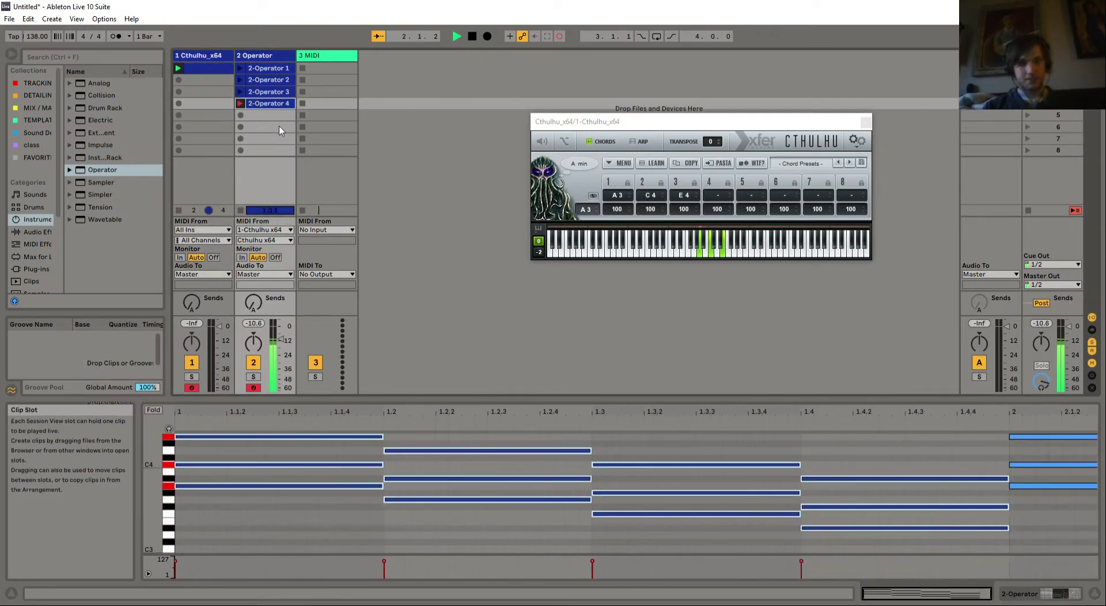
Stop recording 2-Operator 4, relaunch it as a loop, and turn Cthulhu's arpeggiator back on.
left_click(242, 212)
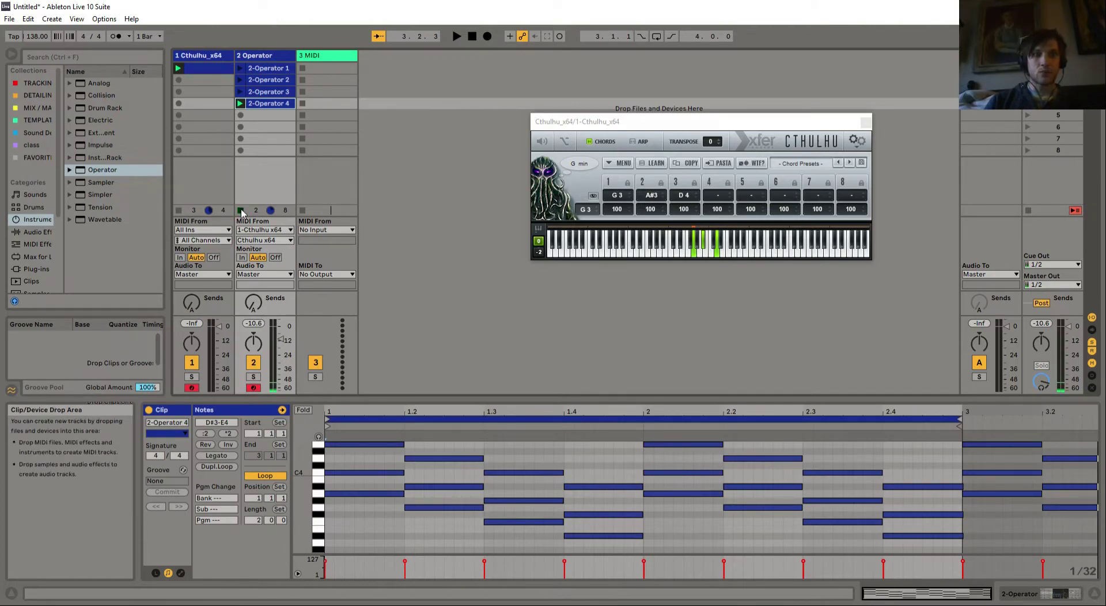
left_click(240, 103)
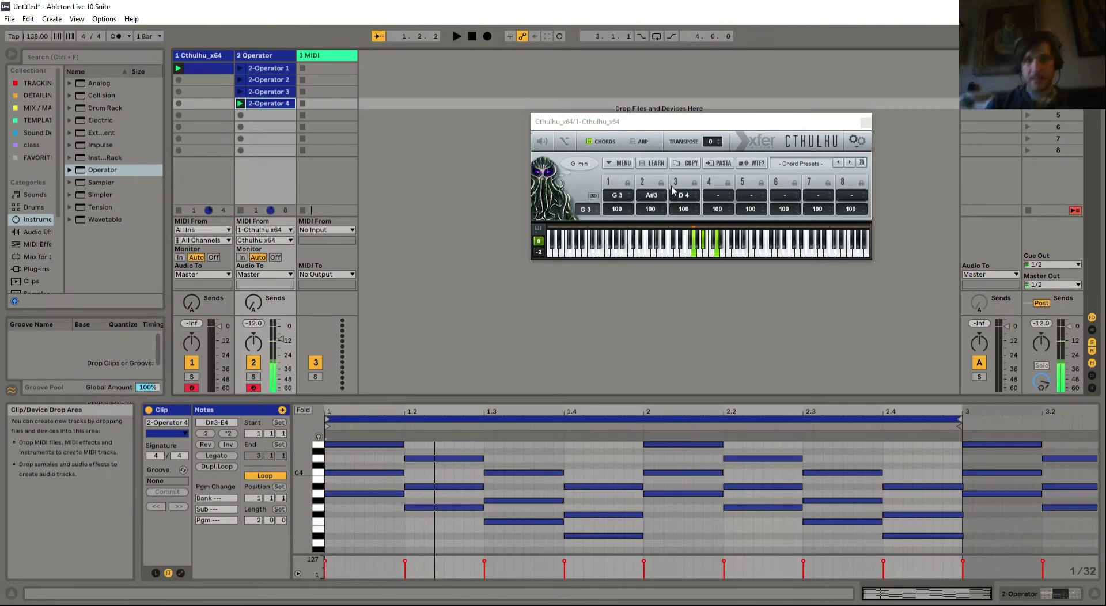
left_click(633, 142)
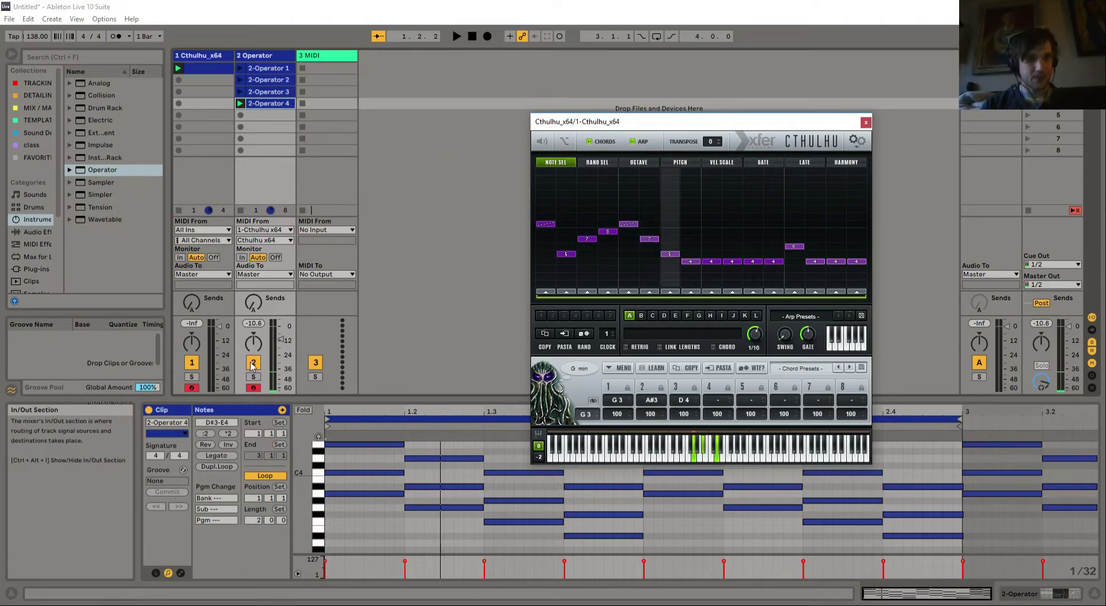
Disarm the Operator track and select the new 3 MIDI track.
left_click(254, 388)
left_click(254, 388)
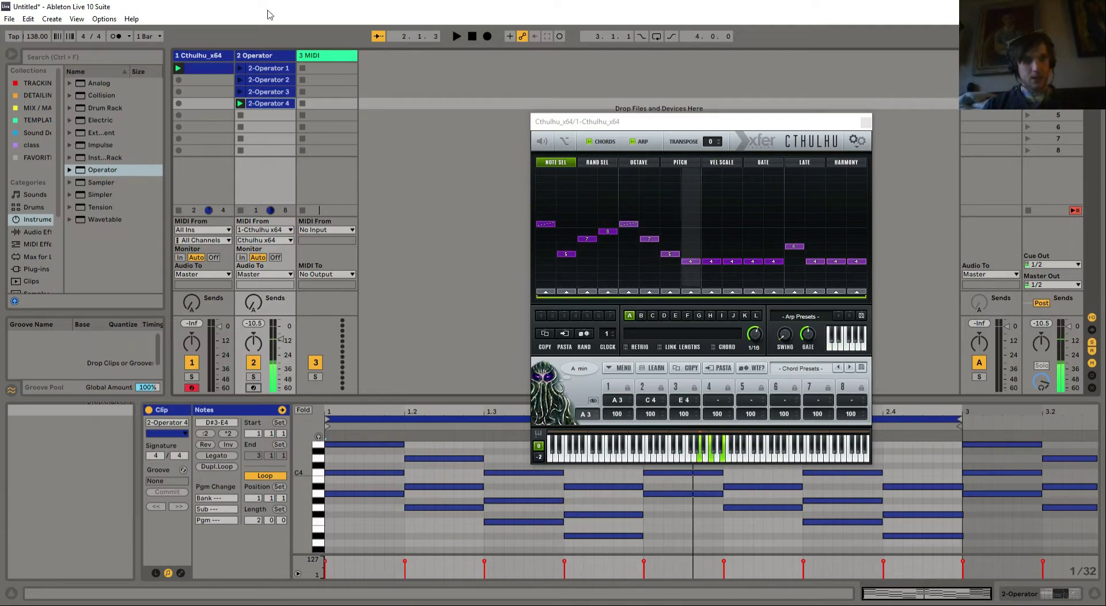
left_click(319, 56)
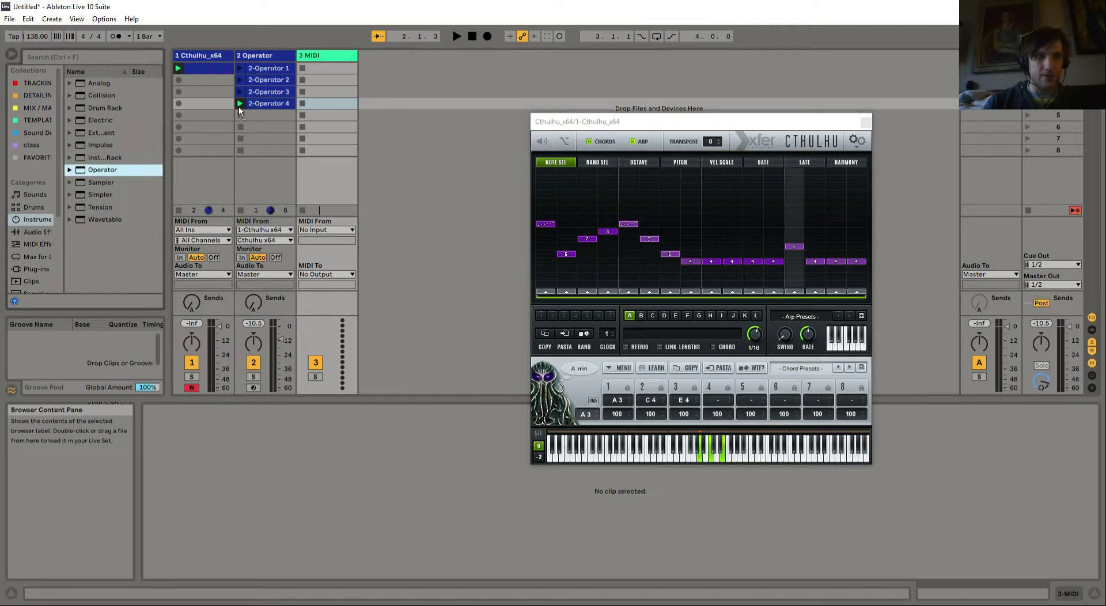
Load the Operator > Brass > Bright Brass preset onto track 3.
double_click(96, 169)
left_click(77, 208)
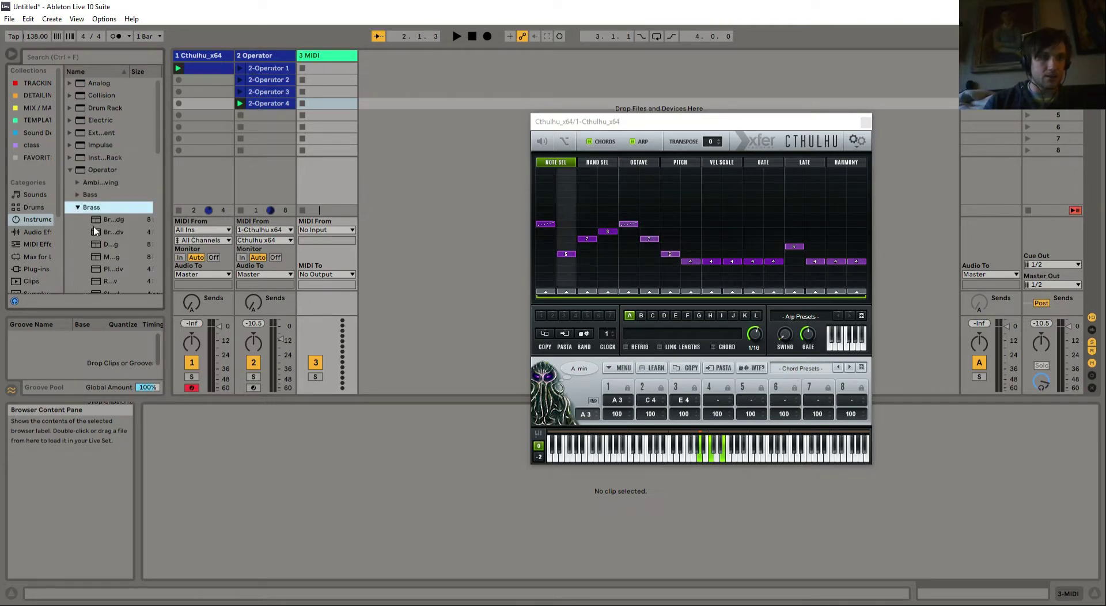
left_click(113, 232)
left_click(316, 56)
left_click_drag(315, 61, 316, 62)
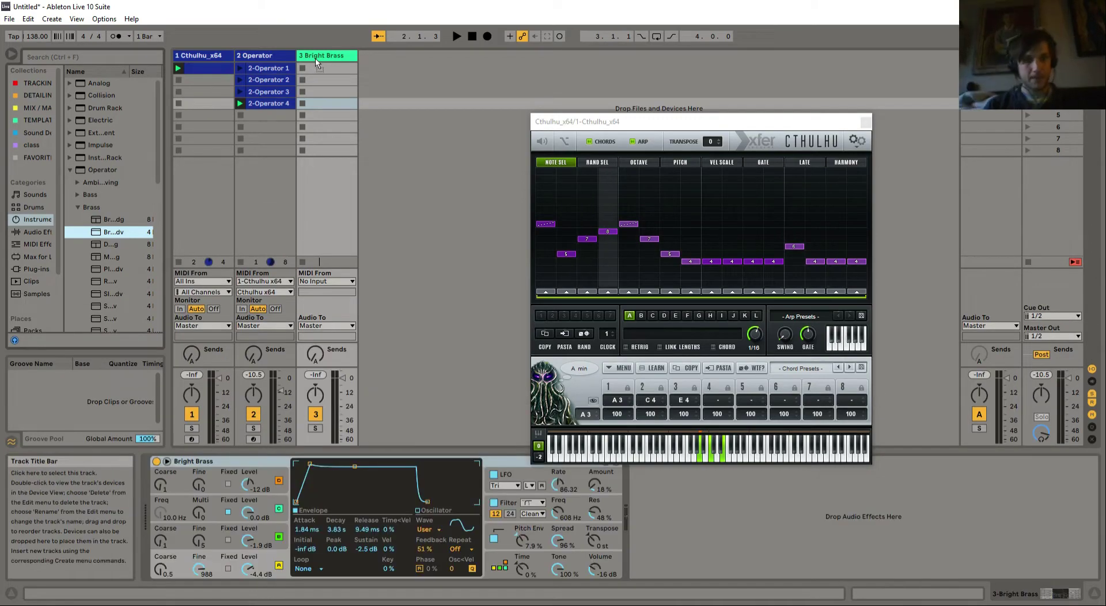
Set track 3's MIDI From to 1-Cthulhu x64 / Cthulhu x64, then briefly play and stop.
left_click(316, 282)
left_click(322, 321)
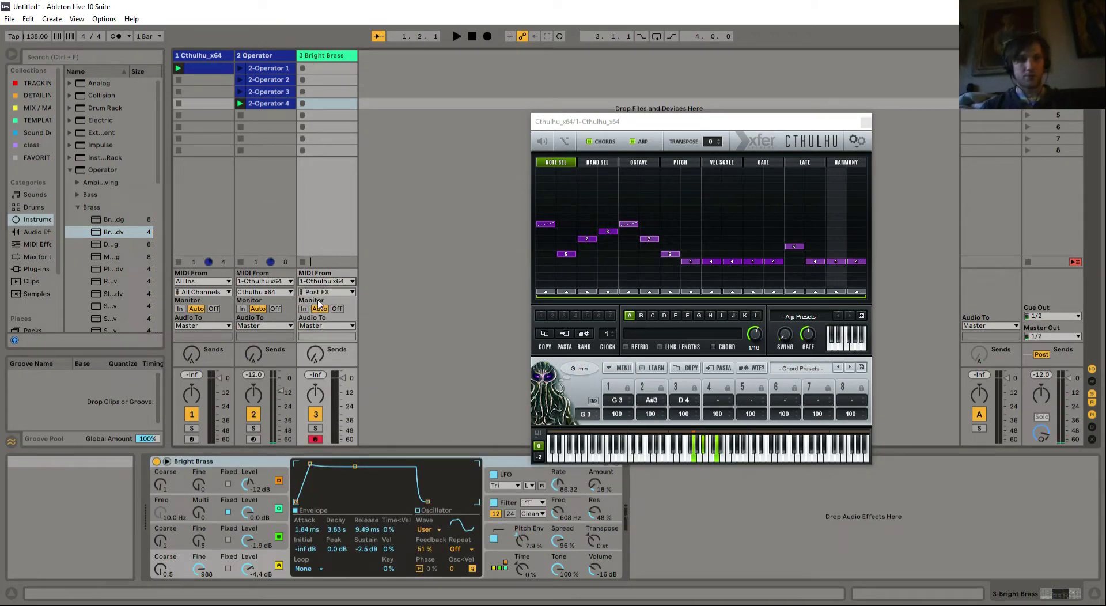
left_click(316, 292)
left_click(319, 323)
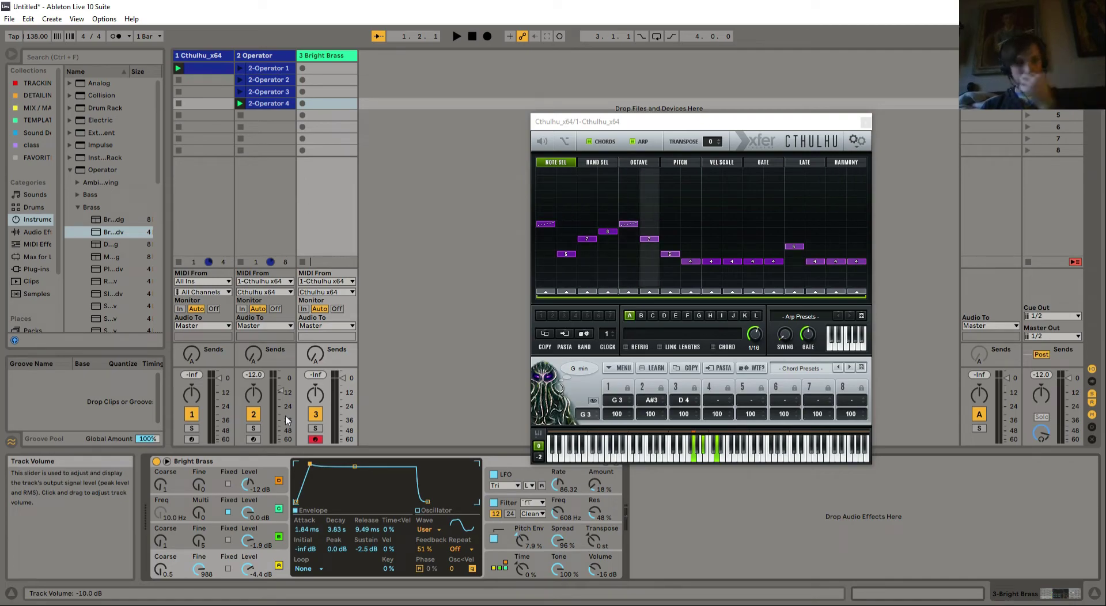
key("space")
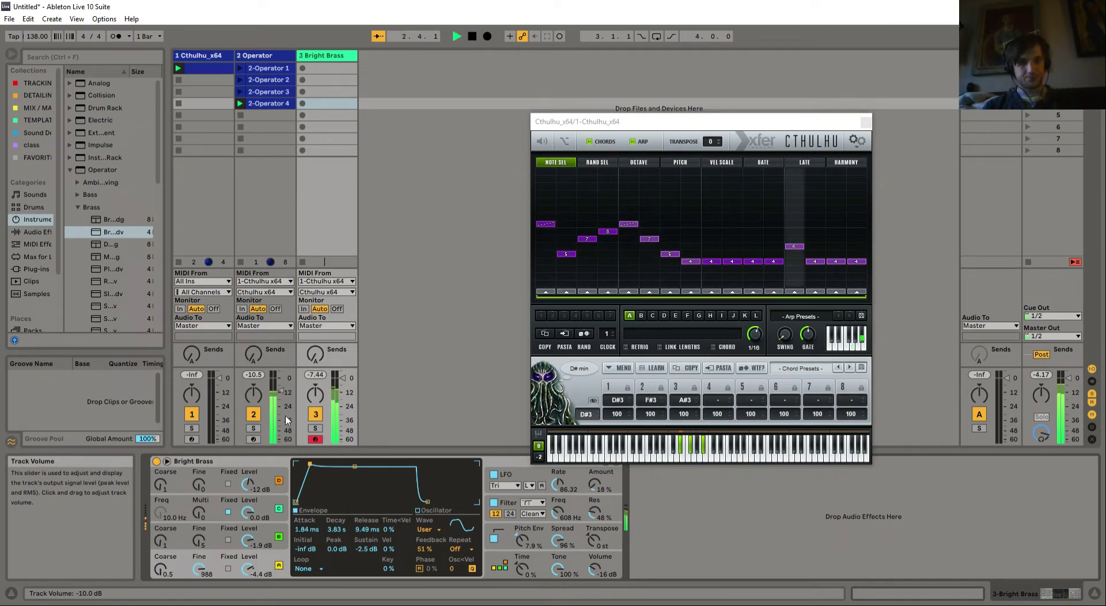
key("space")
Record the first 3-Bright Brass clip and switch on Cthulhu's CHORD mode.
left_click(301, 71)
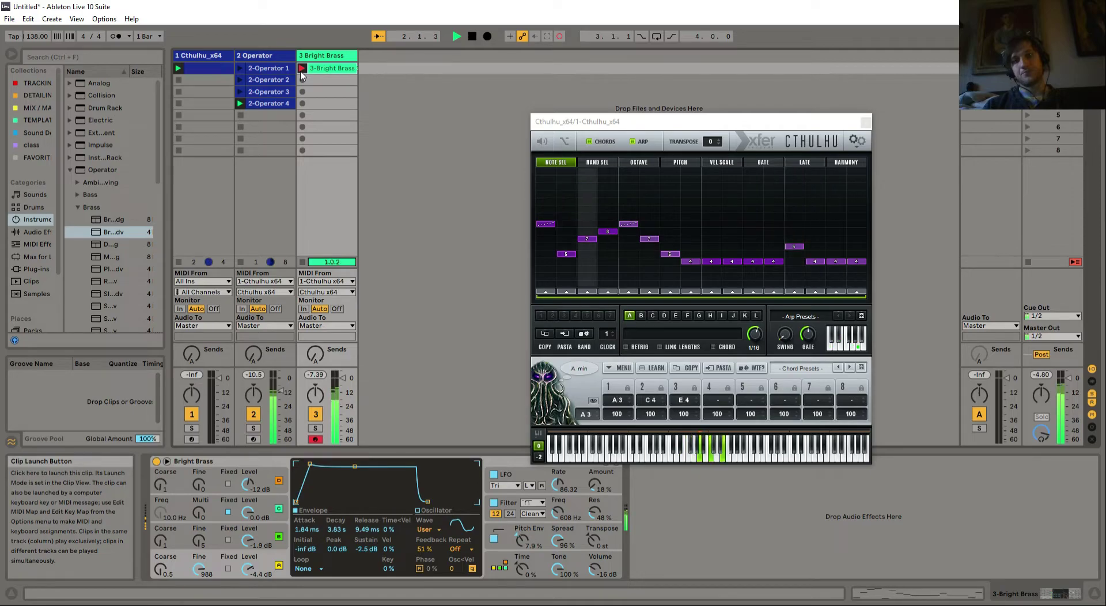
left_click(301, 71)
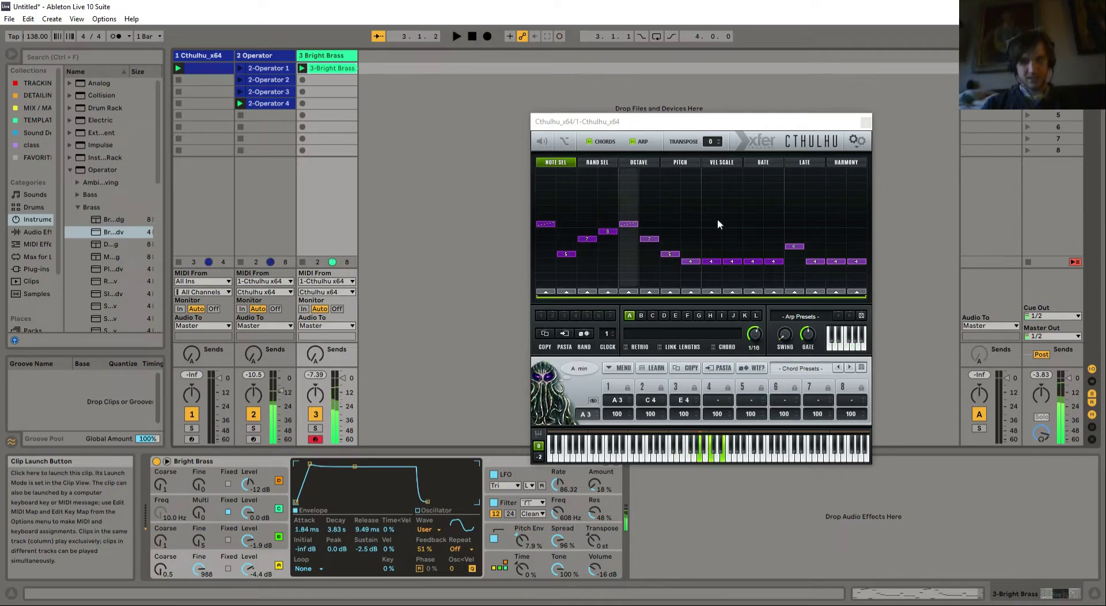
left_click(713, 346)
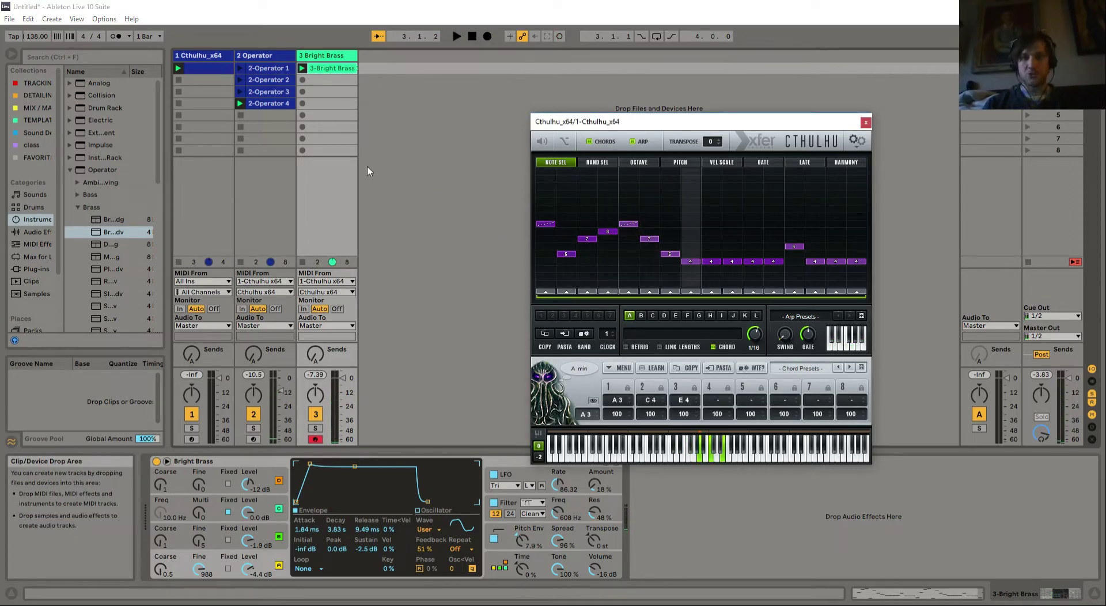
Record a second Bright Brass clip in the next slot, stop it, and view the first clip's notes.
left_click(302, 81)
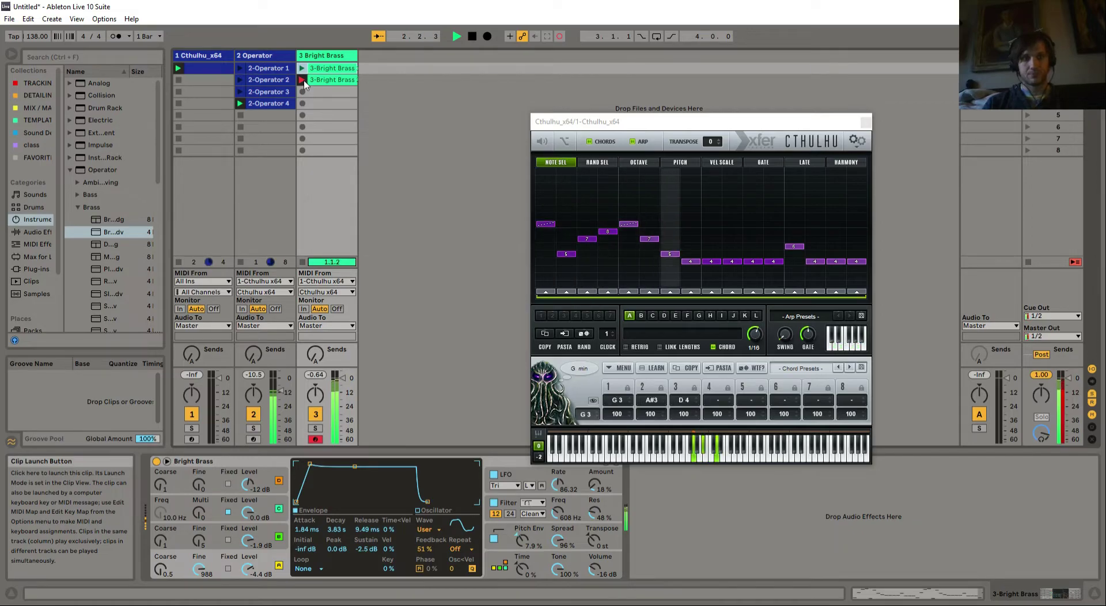
key("space")
left_click(317, 85)
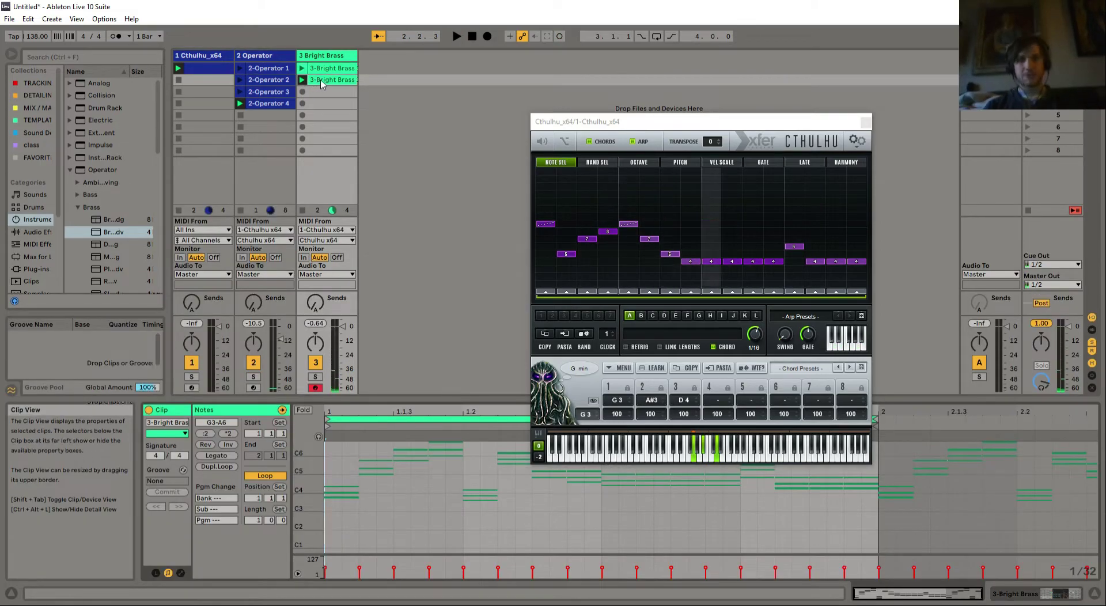
left_click(322, 72)
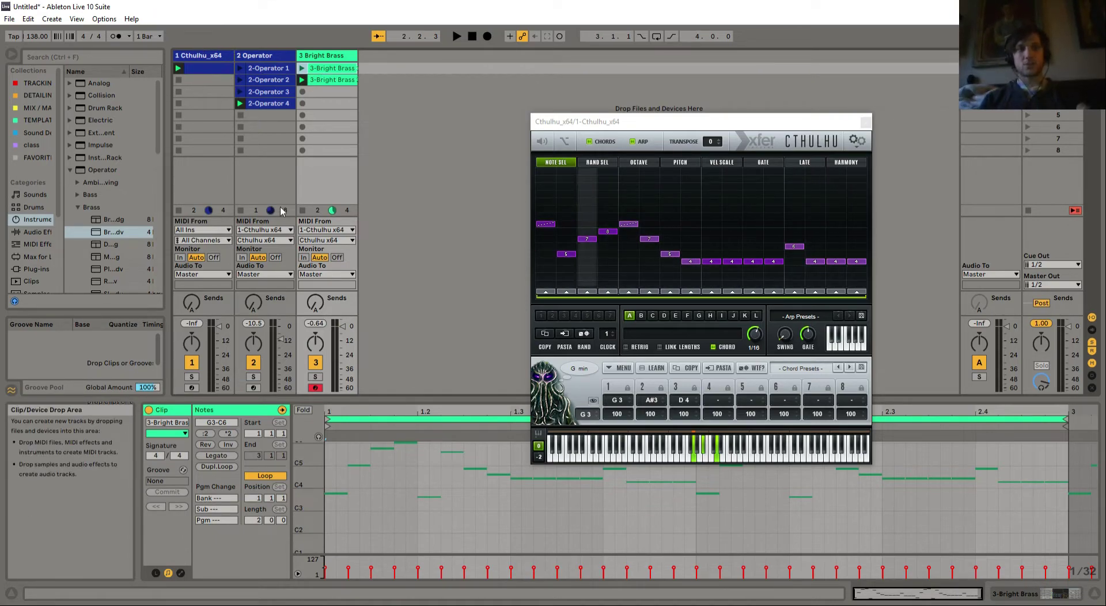
Confirm the Operator track's input stays Cthulhu on the Cthulhu x64 channel.
left_click(265, 230)
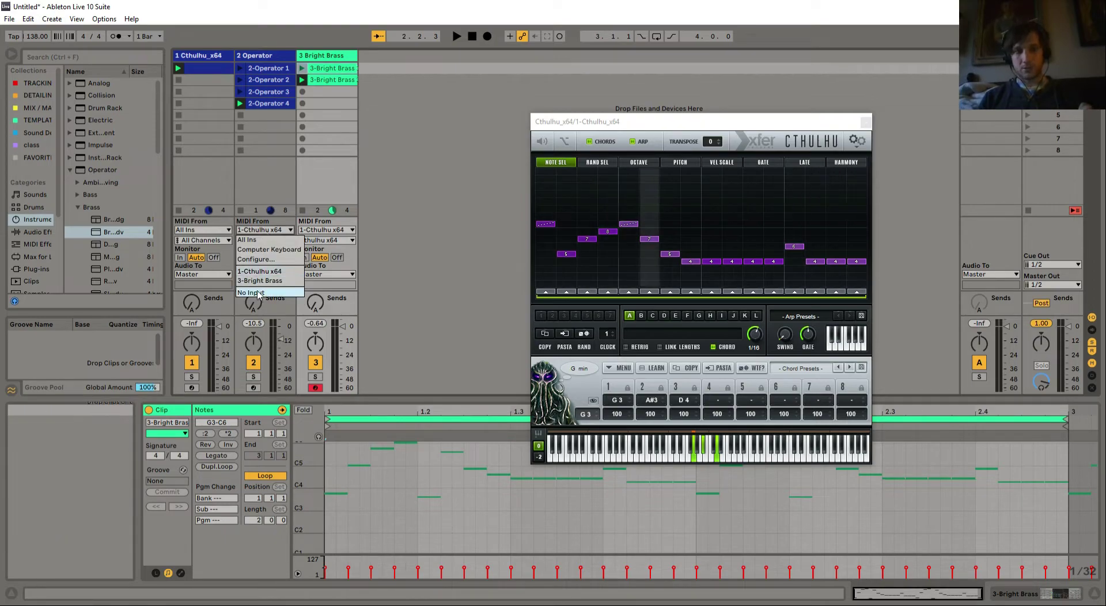
left_click(259, 270)
left_click(262, 241)
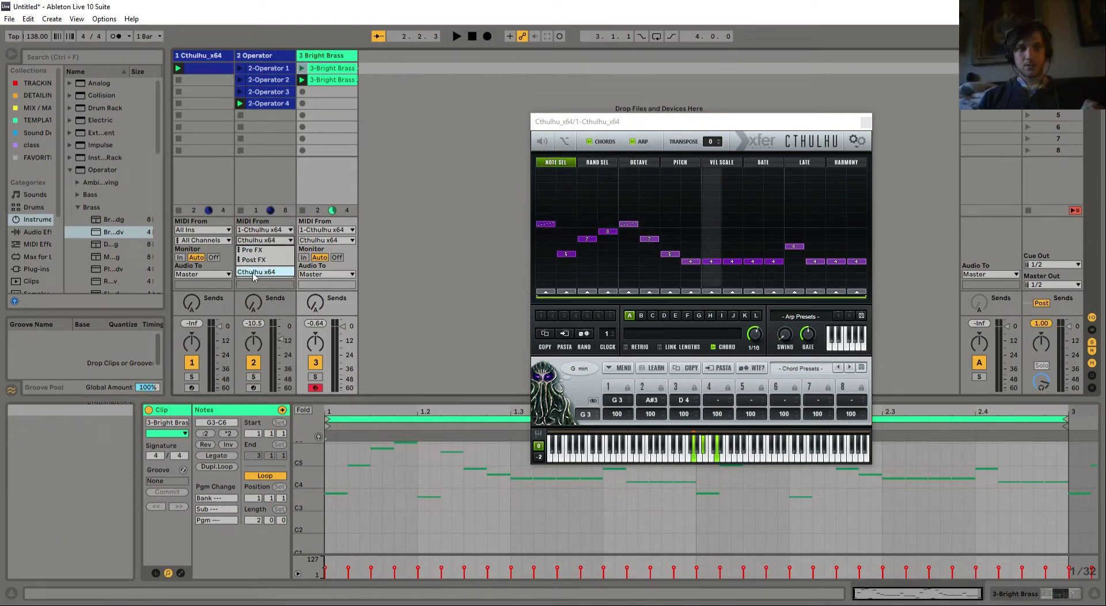
left_click(262, 183)
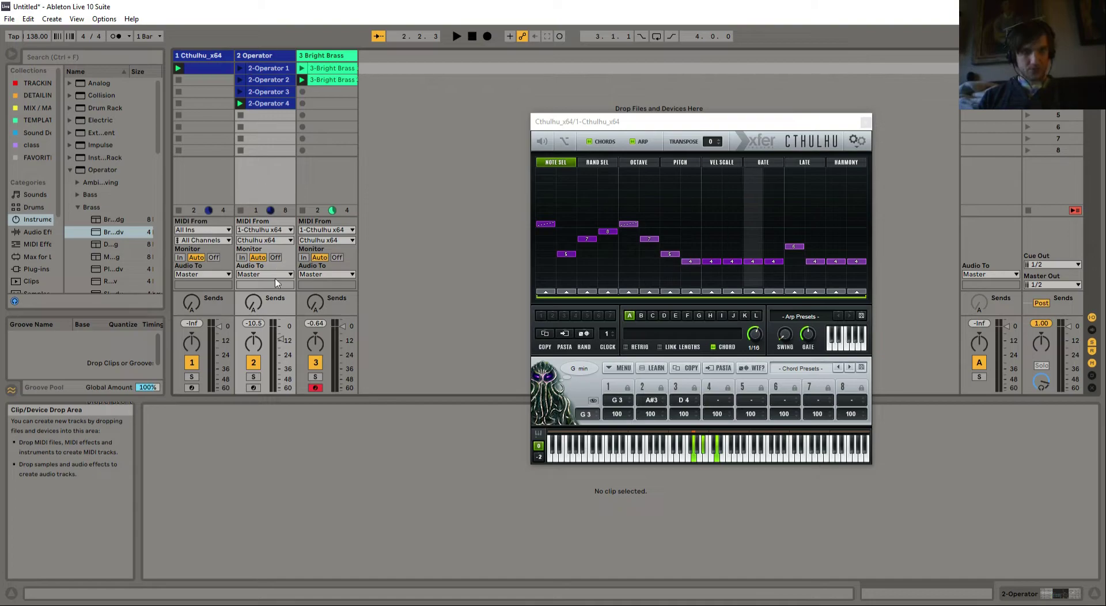
Disarm Bright Brass, keep All Ins on the Cthulhu track, and show its clip notes.
left_click(313, 390)
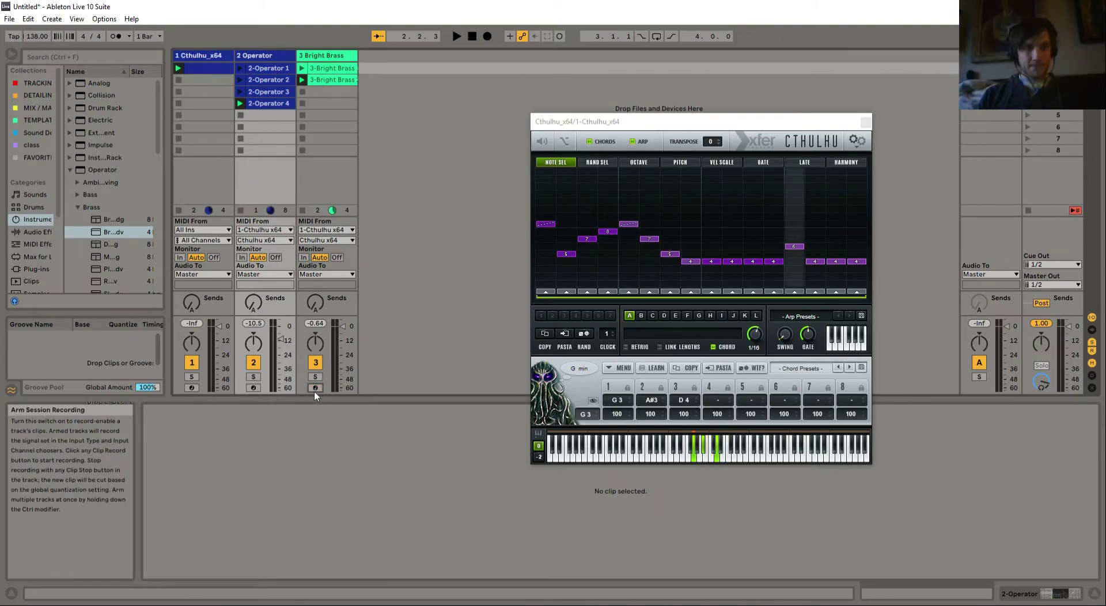
left_click(189, 231)
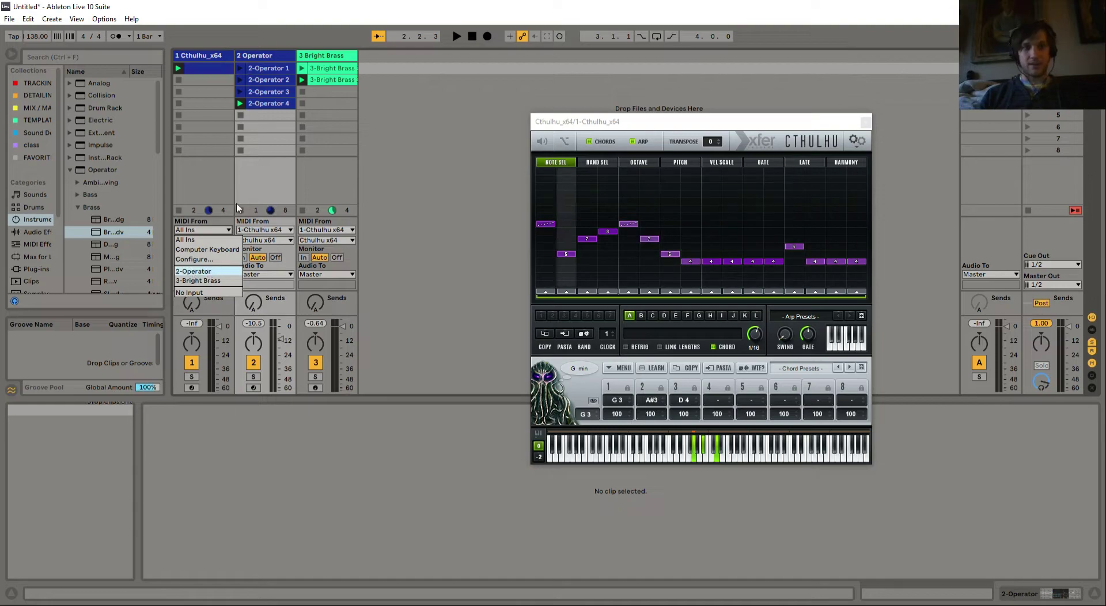
left_click(250, 55)
left_click(207, 68)
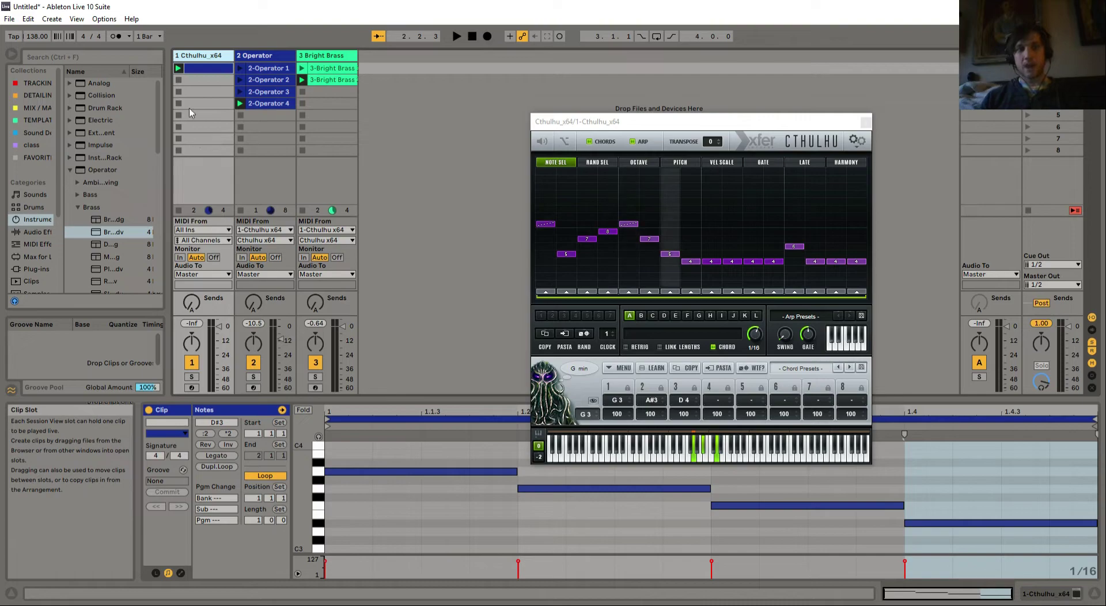
Arm the Cthulhu track and play E minor, C minor, then F minor chords.
left_click(192, 389)
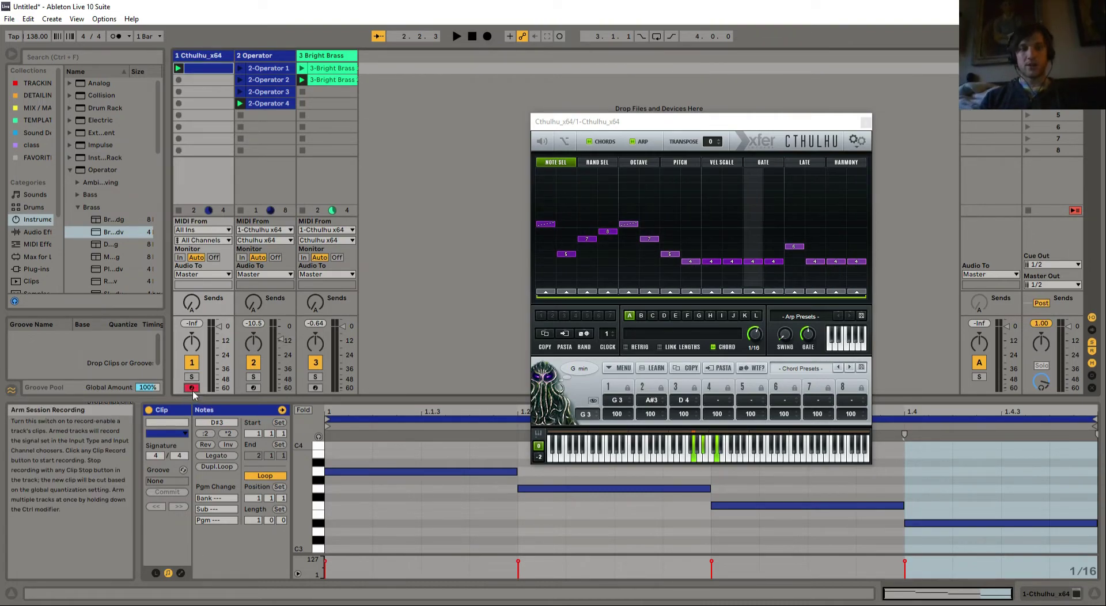
key("d")
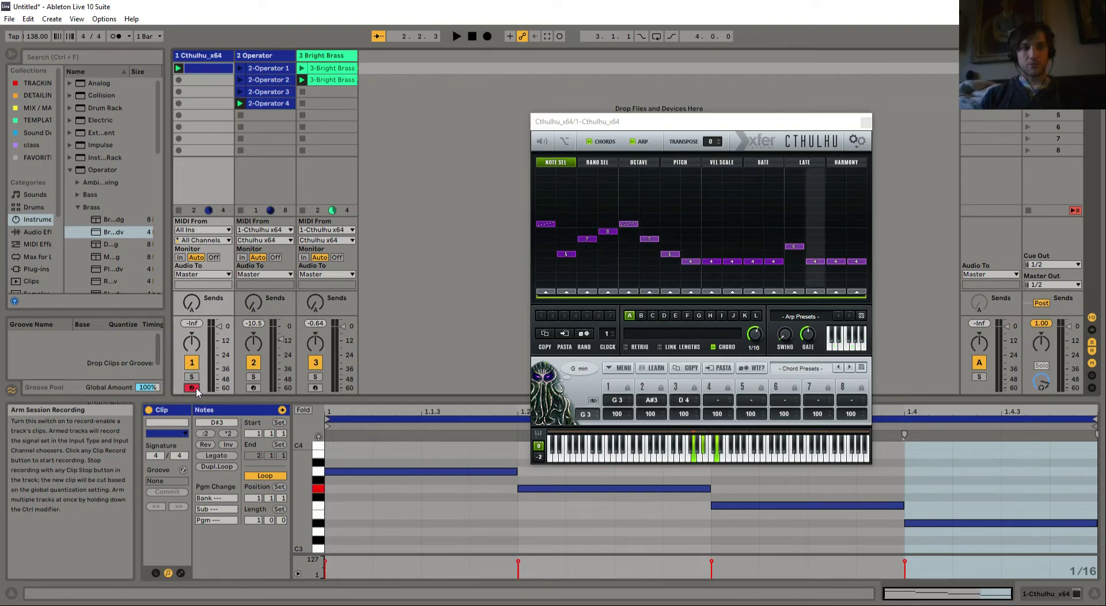
key("a")
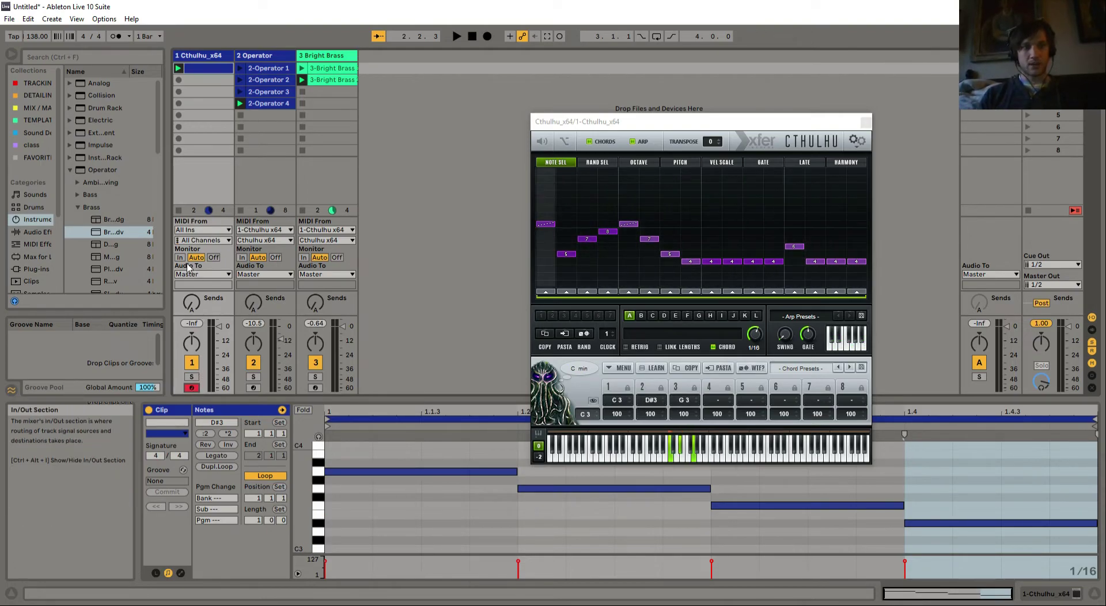
key("f")
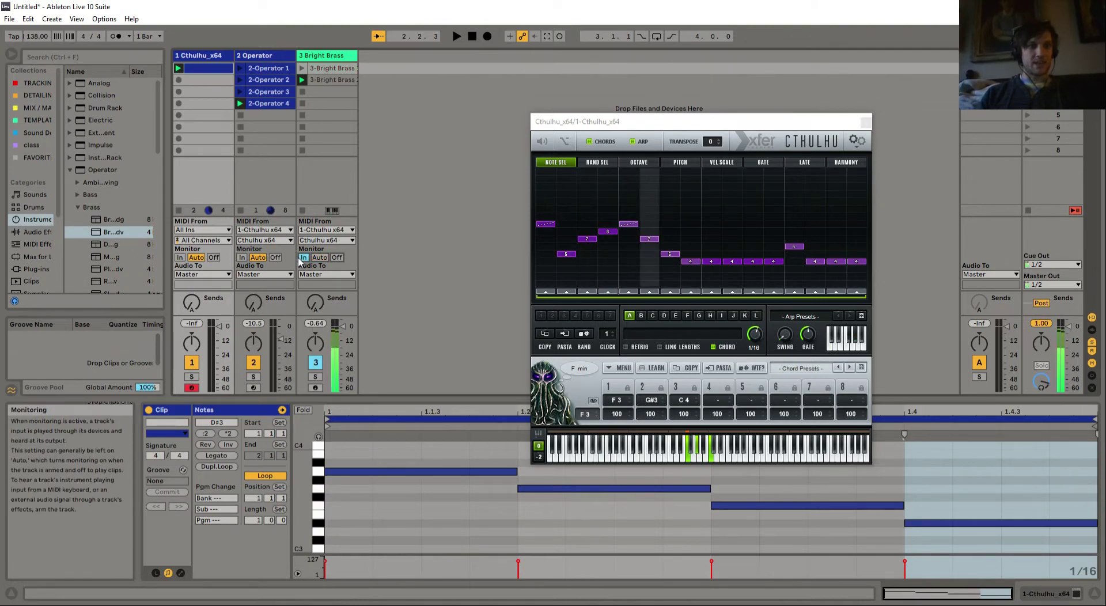
Switch Bright Brass monitoring to In, back to Auto, and re-arm the track.
left_click(302, 258)
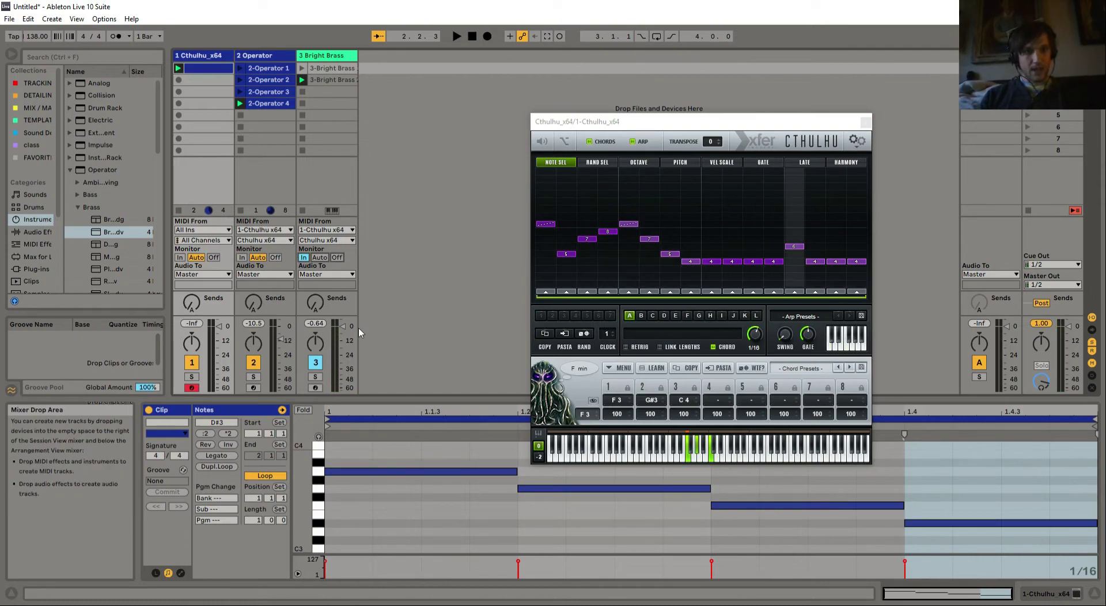
left_click(320, 258)
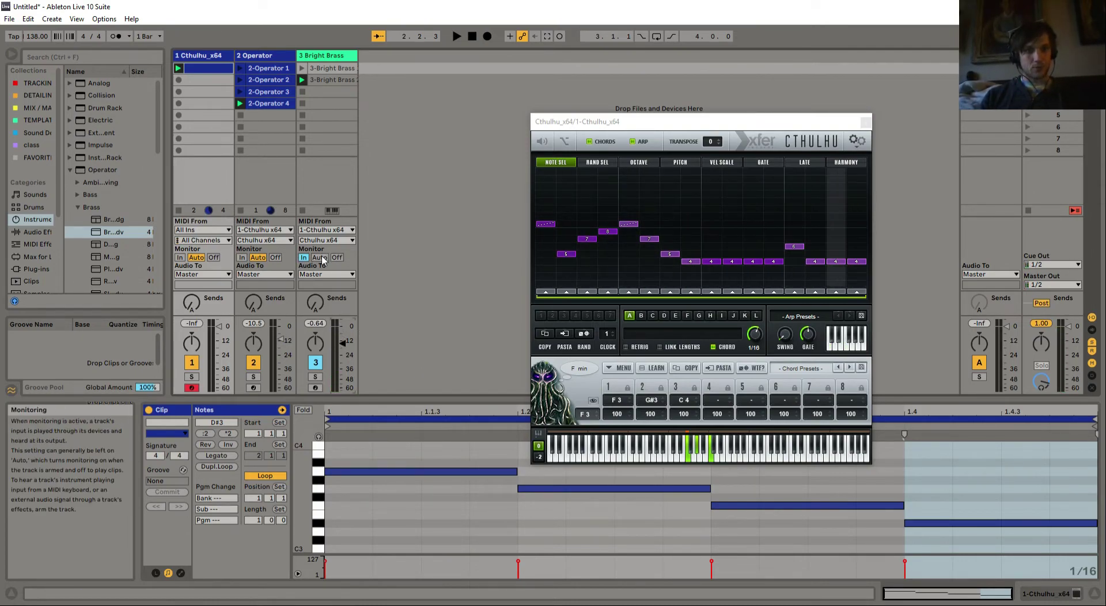
left_click(315, 388)
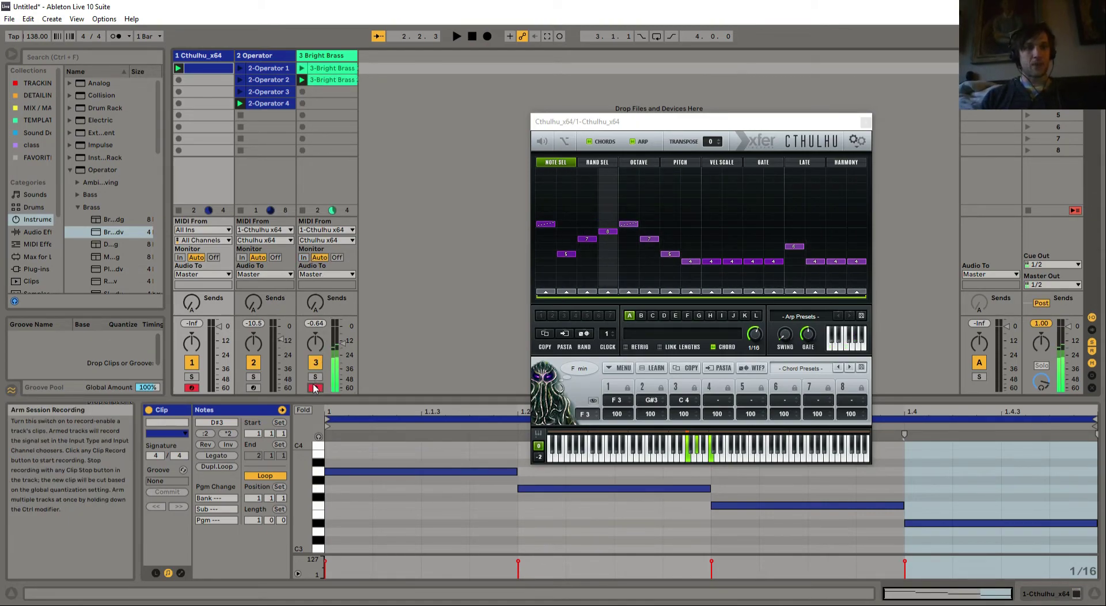
Check the Cthulhu track's MIDI input, leaving it on All Ins.
left_click(188, 230)
left_click(186, 234)
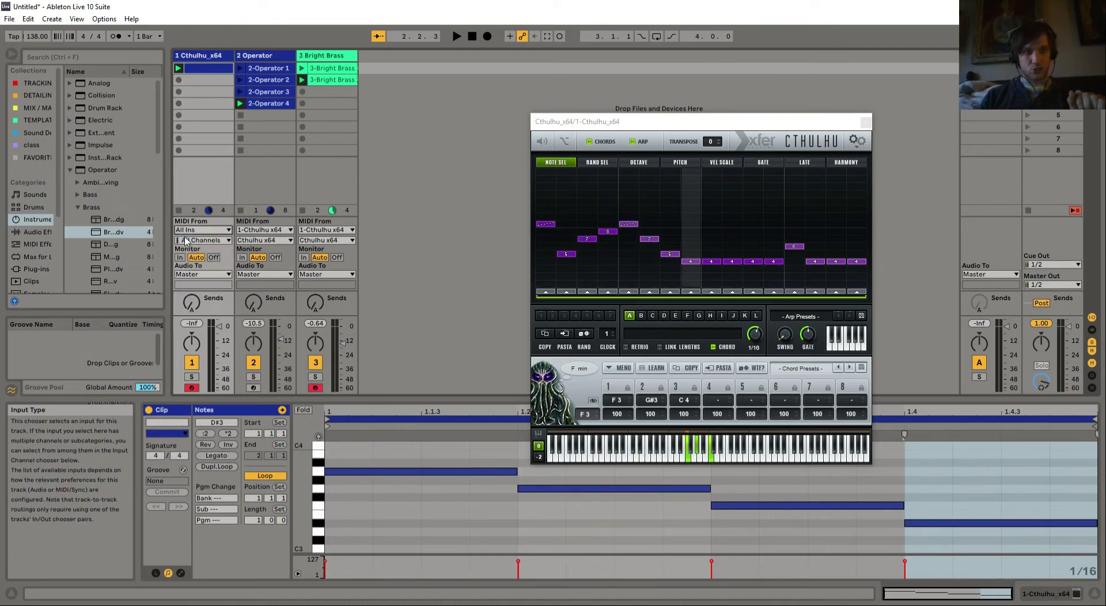
left_click(185, 230)
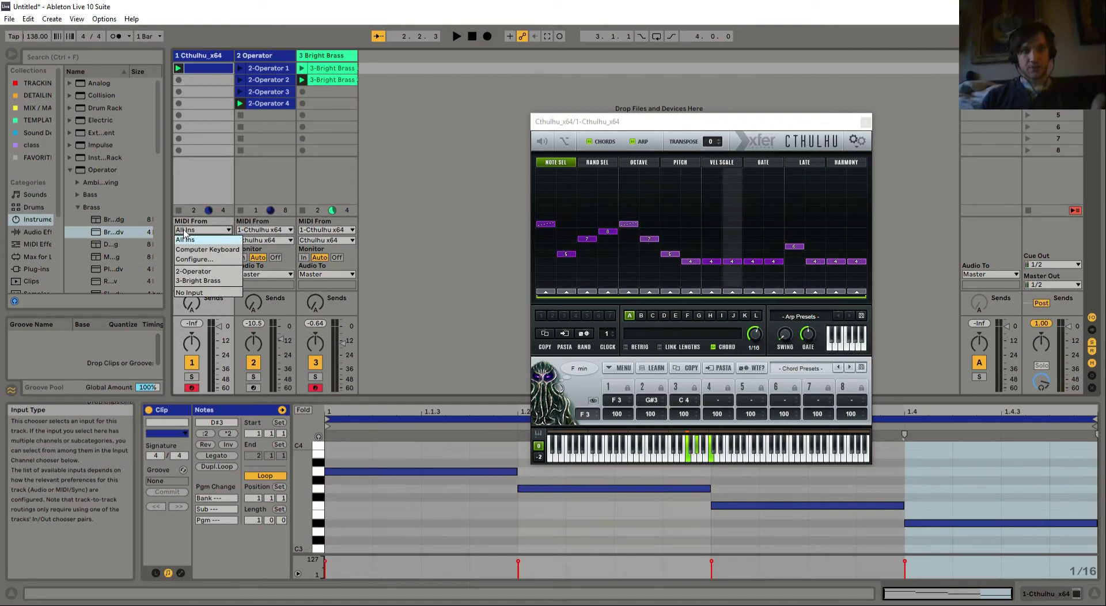
left_click(185, 230)
Review the notes of the 2-Operator 1, Bright Brass and 2-Operator 2 clips.
left_click(188, 77)
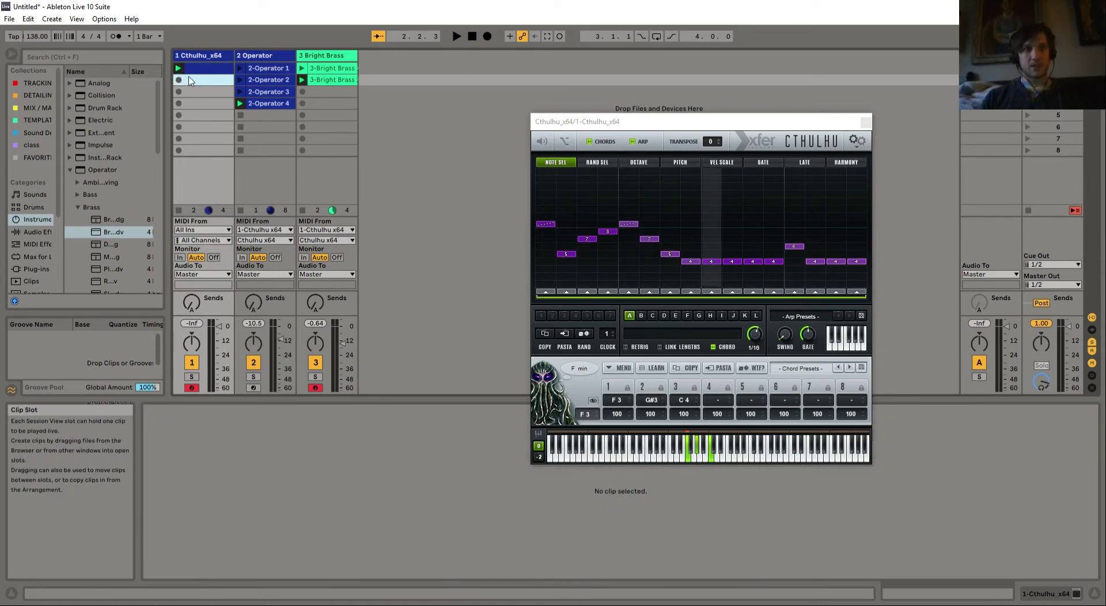
left_click(241, 68)
left_click(346, 56)
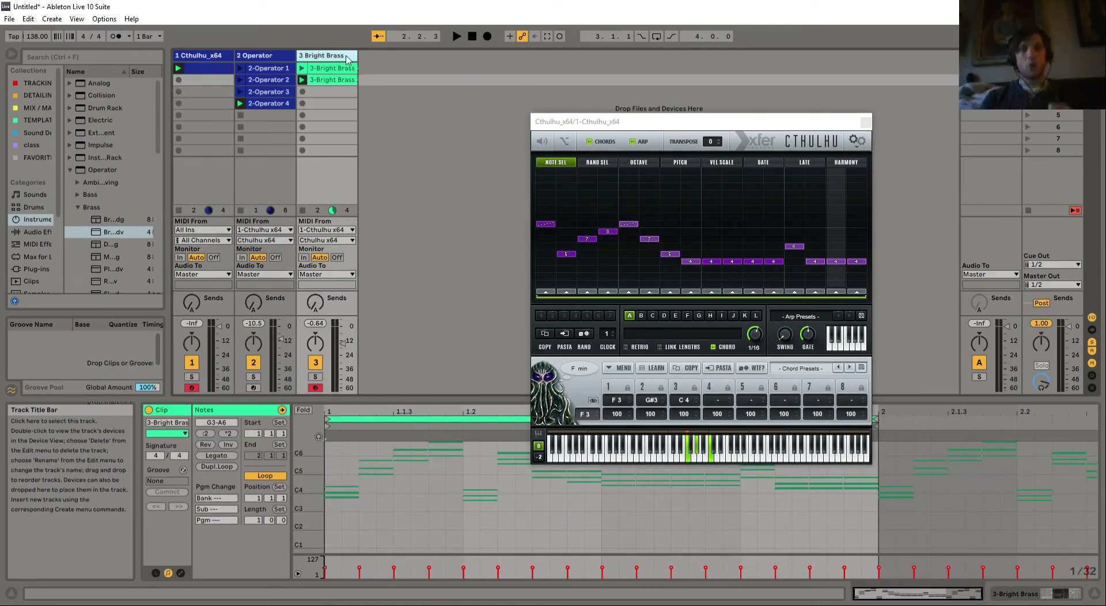
left_click(271, 80)
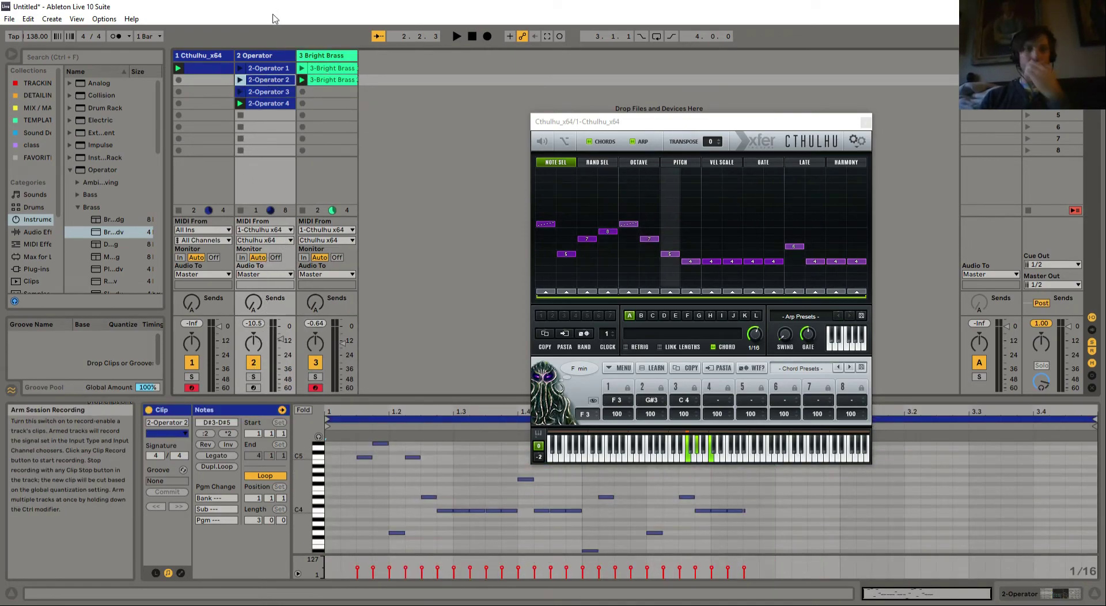
Record 2-Operator 5 on the Operator track, disarm it, play it back, and stop Cthulhu's clip.
left_click(249, 389)
left_click(241, 116)
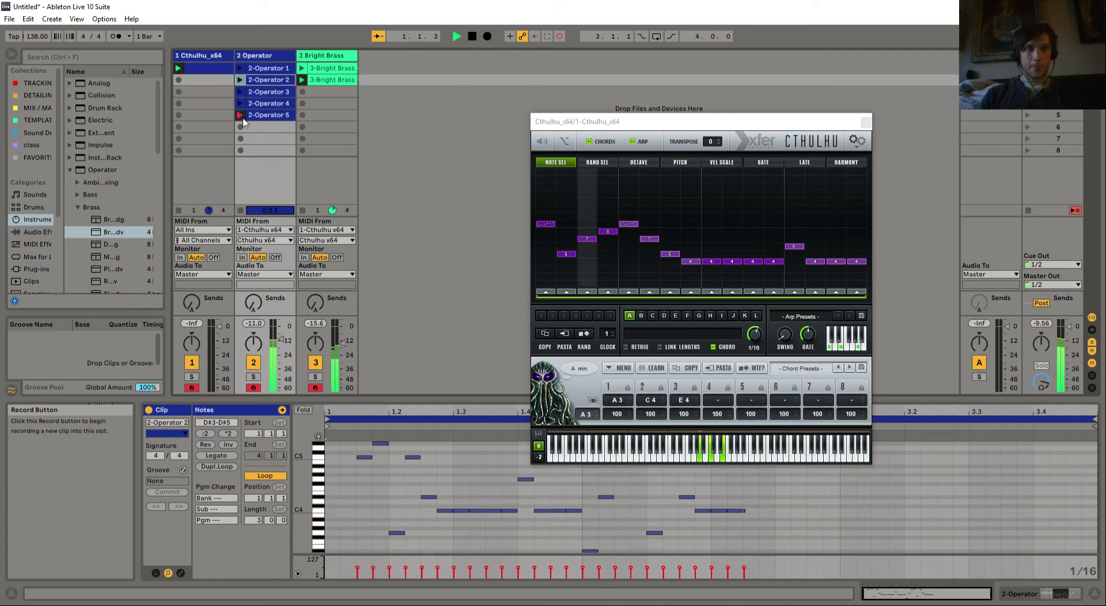
left_click(241, 211)
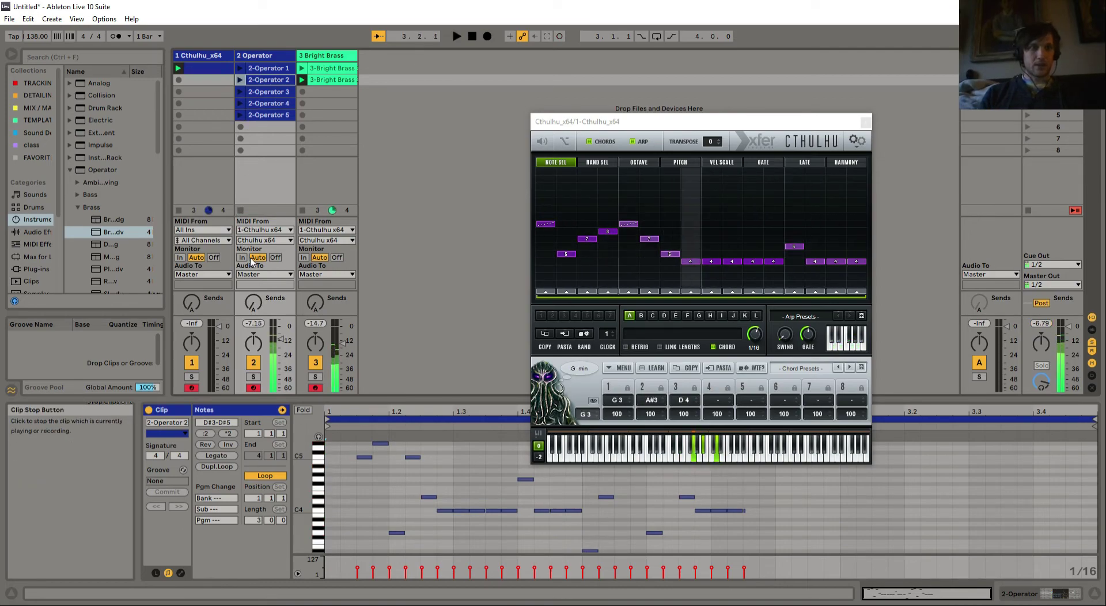
left_click(253, 388)
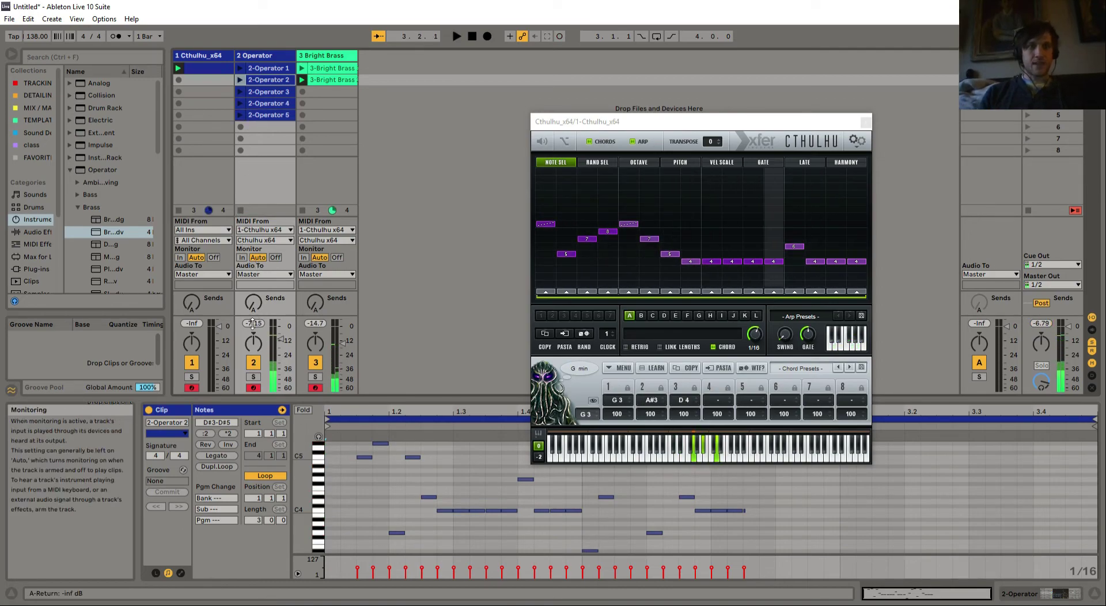
left_click(241, 115)
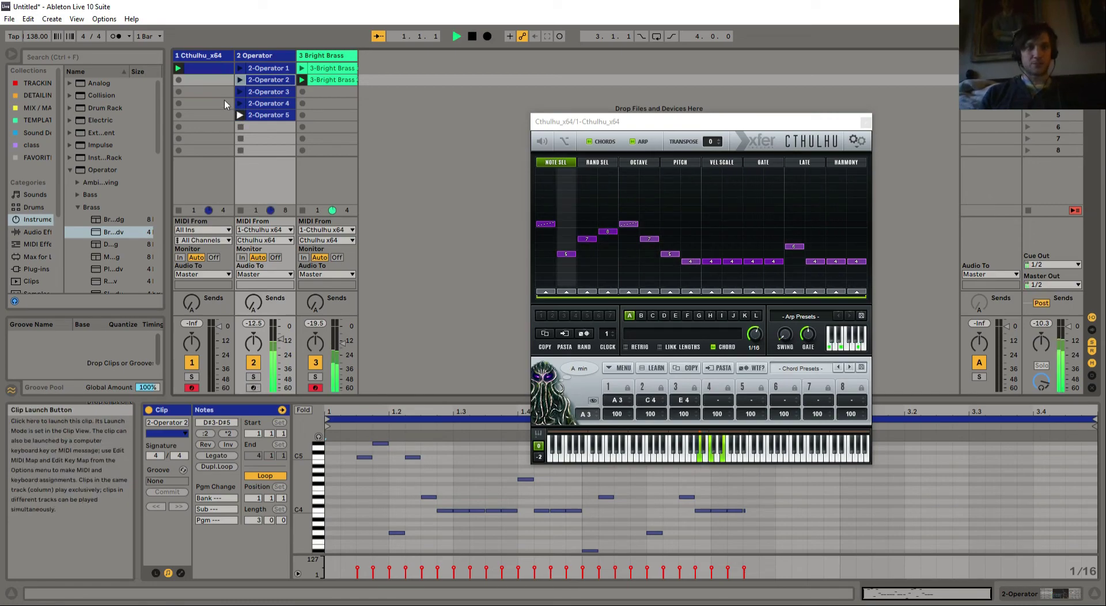
left_click(179, 210)
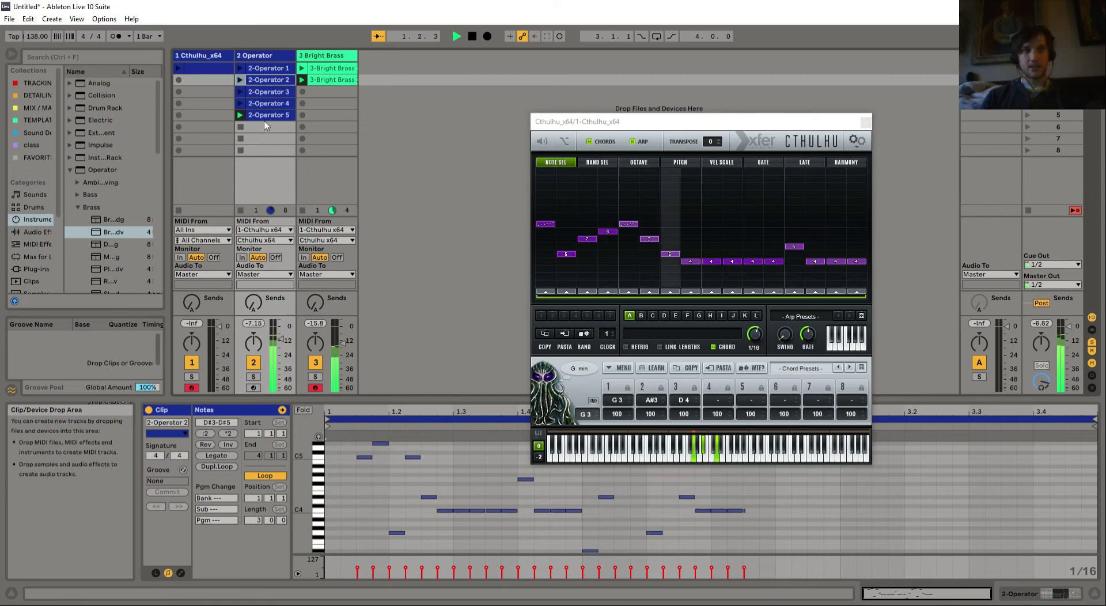